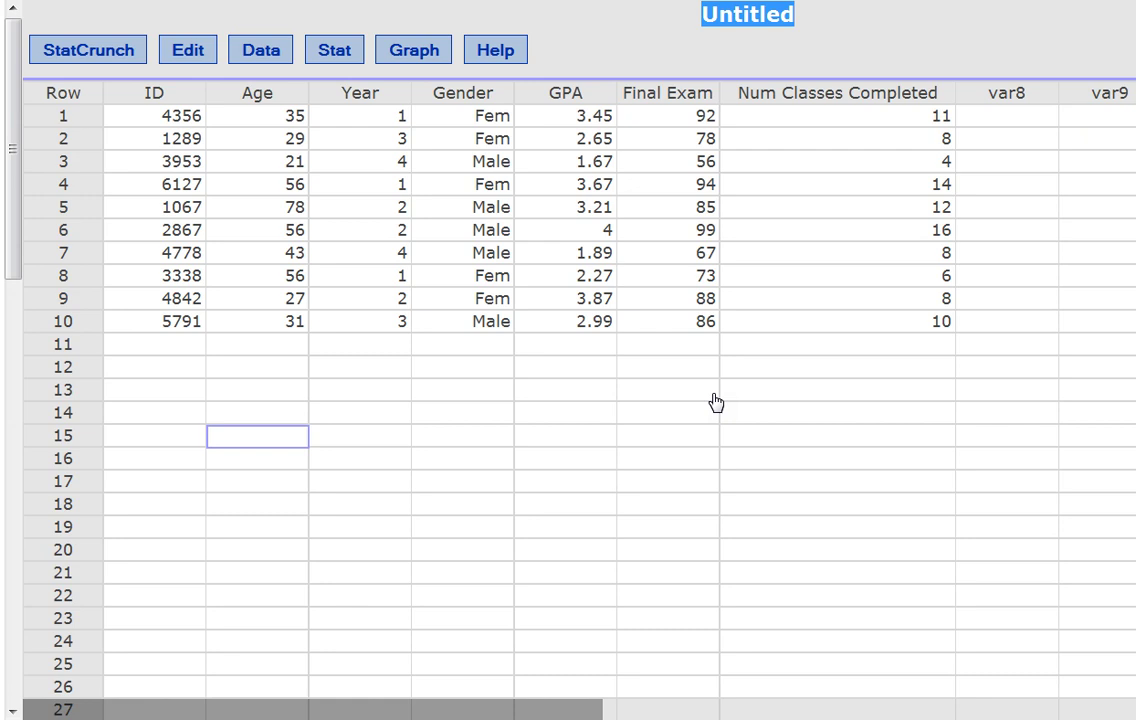
Rename the ID column header to 'VA'.
{"action": "left_click", "coordinate": [684, 393]}
{"action": "left_click", "coordinate": [683, 395]}
{"action": "left_click", "coordinate": [548, 418]}
{"action": "left_click", "coordinate": [142, 114]}
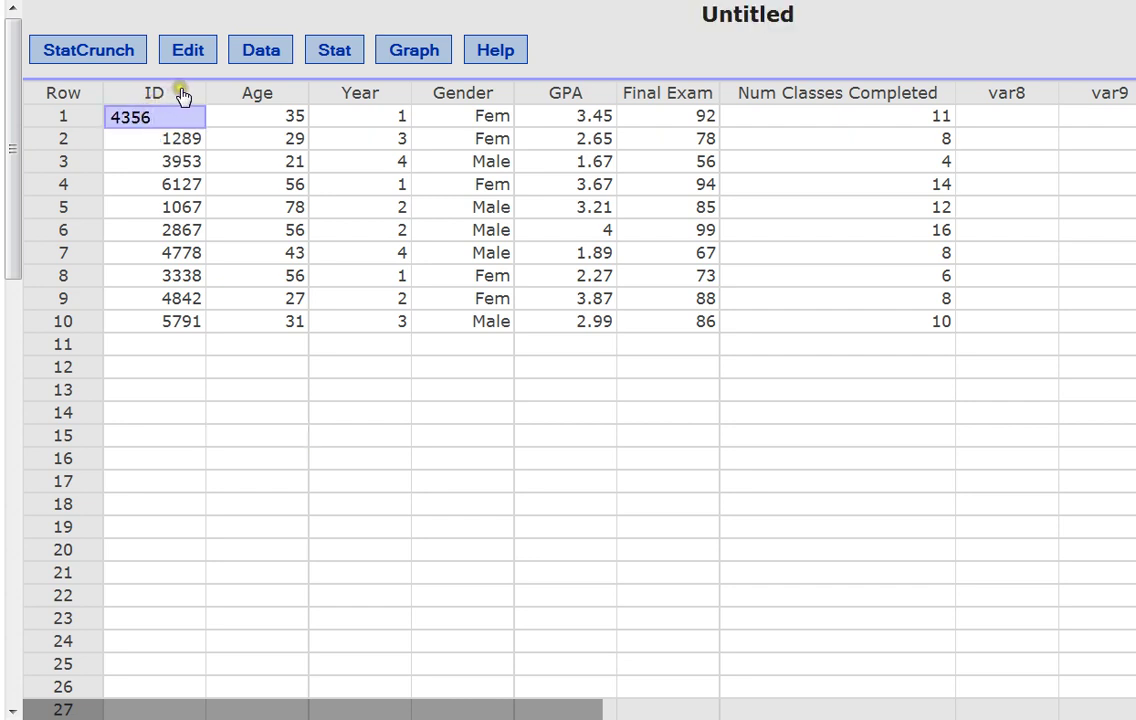
{"action": "left_click", "coordinate": [183, 95]}
{"action": "key", "text": "BackSpace"}
{"action": "key", "text": "BackSpace"}
{"action": "type", "text": "VA"}
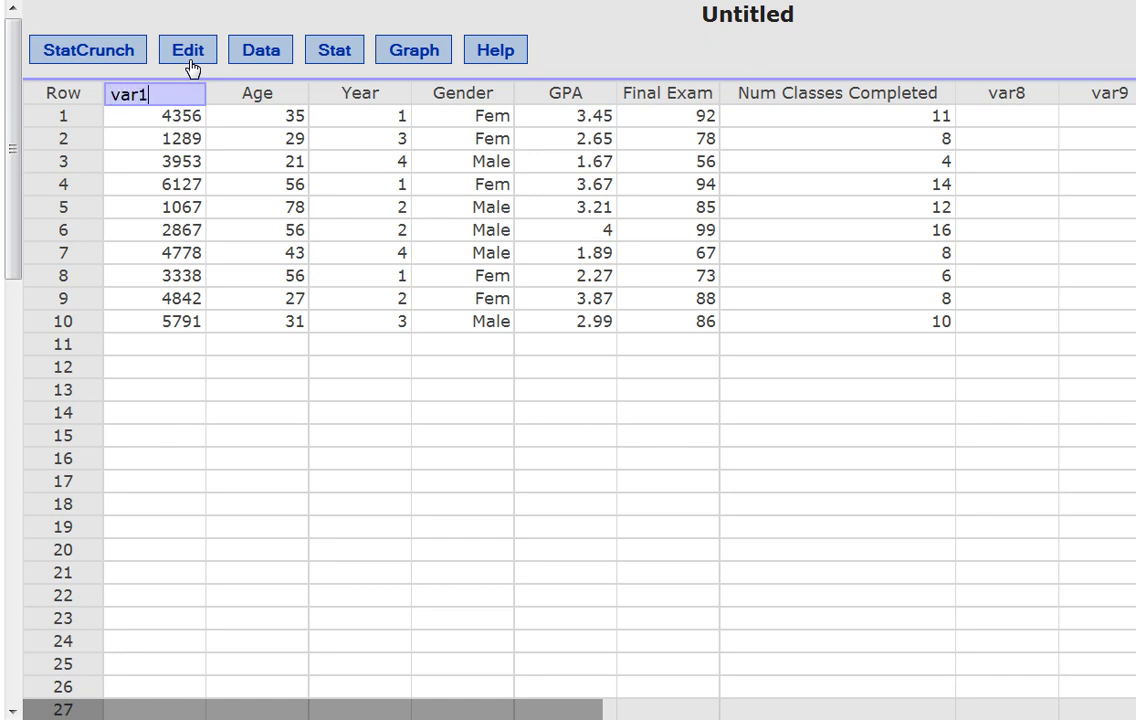
{"action": "left_click", "coordinate": [209, 481]}
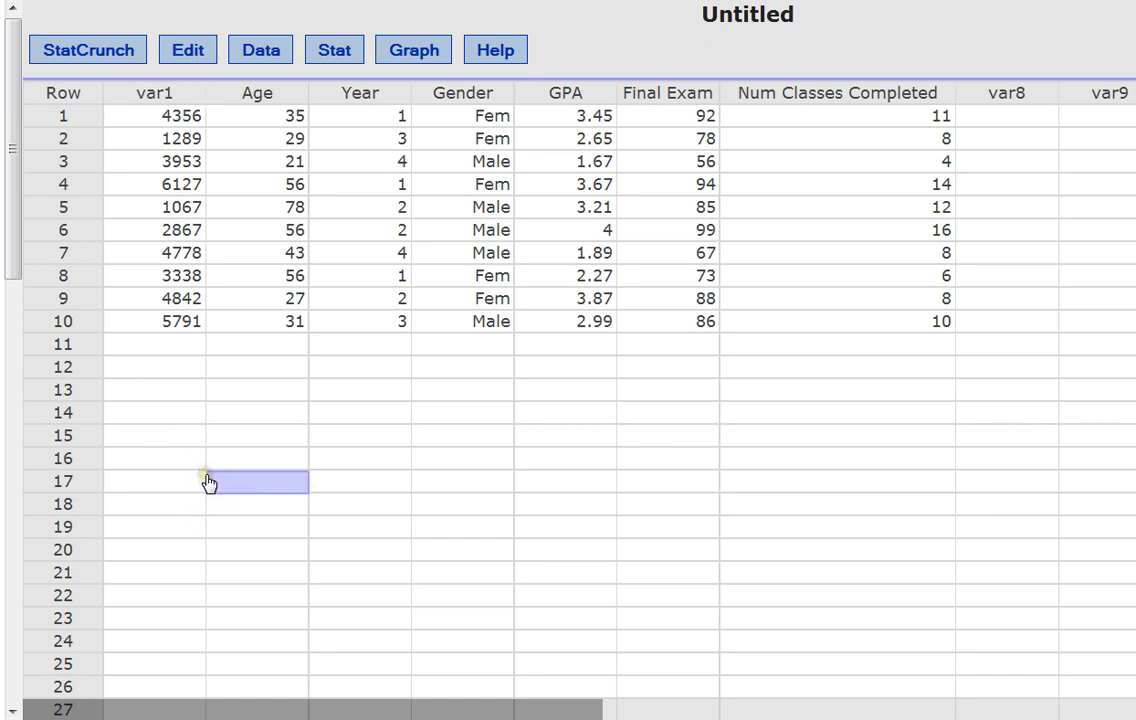
Rename the var1 column back to 'ID'.
{"action": "left_click", "coordinate": [140, 92]}
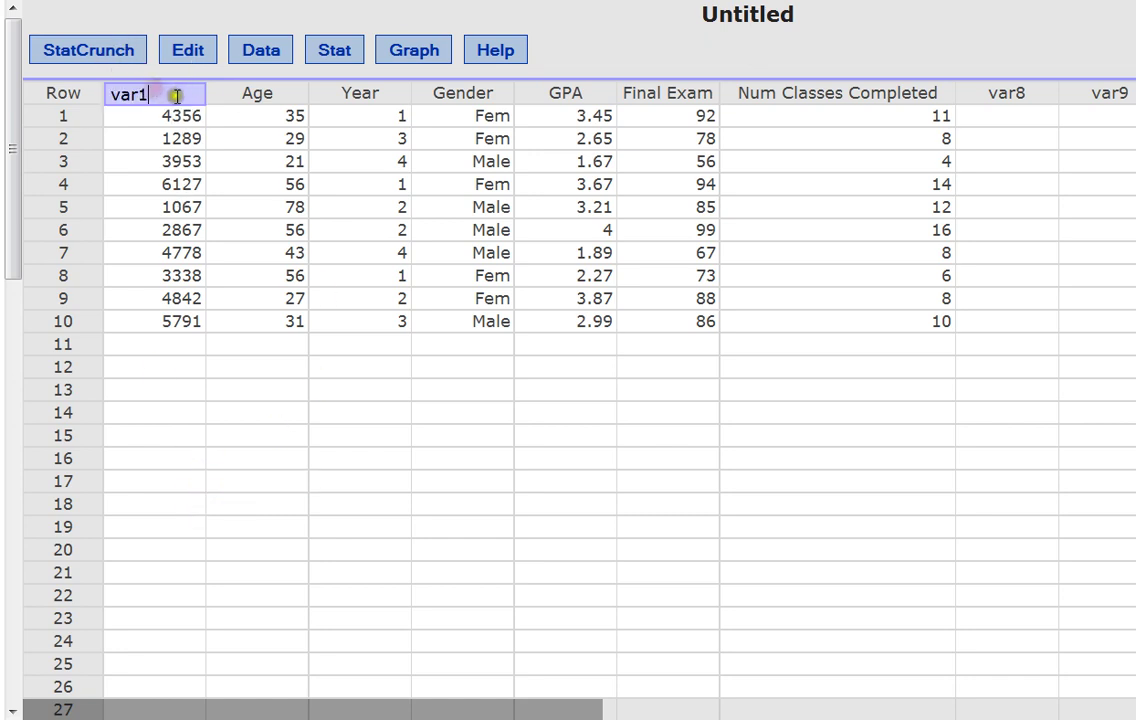
{"action": "left_click_drag", "start_coordinate": [150, 95], "coordinate": [111, 95]}
{"action": "type", "text": "ID"}
{"action": "left_click", "coordinate": [148, 366]}
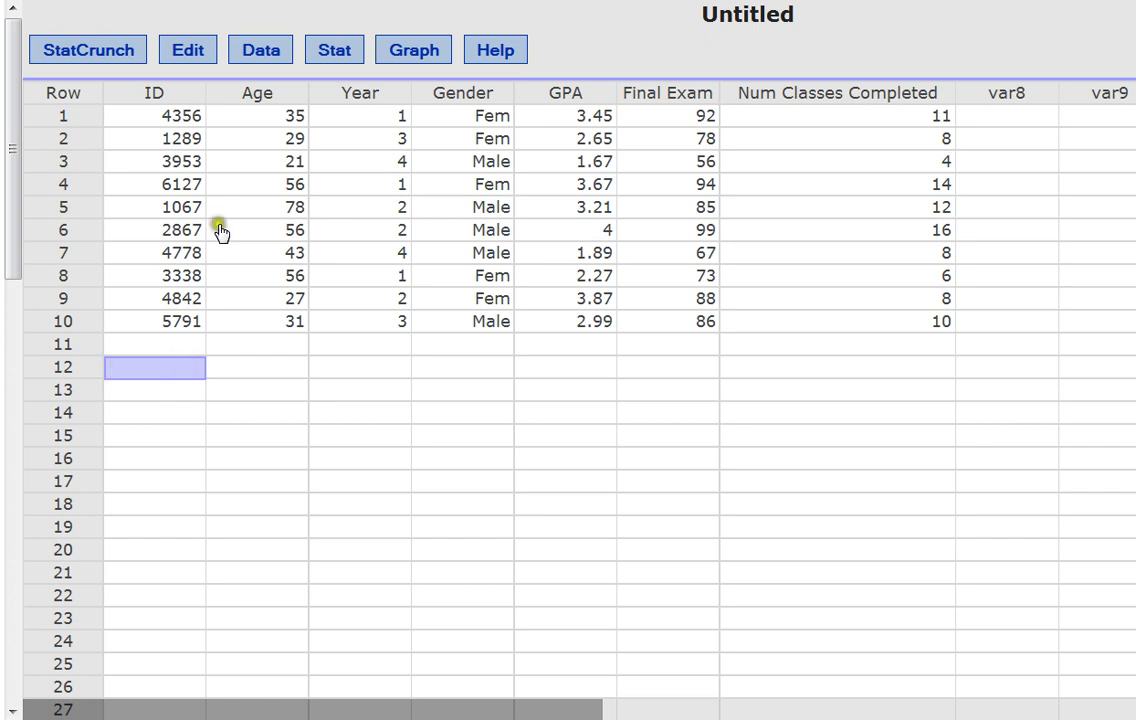
Change row 1's ID value from 4356 to 4537.
{"action": "left_click", "coordinate": [146, 117]}
{"action": "key", "text": "BackSpace"}
{"action": "key", "text": "BackSpace"}
{"action": "key", "text": "BackSpace"}
{"action": "key", "text": "BackSpace"}
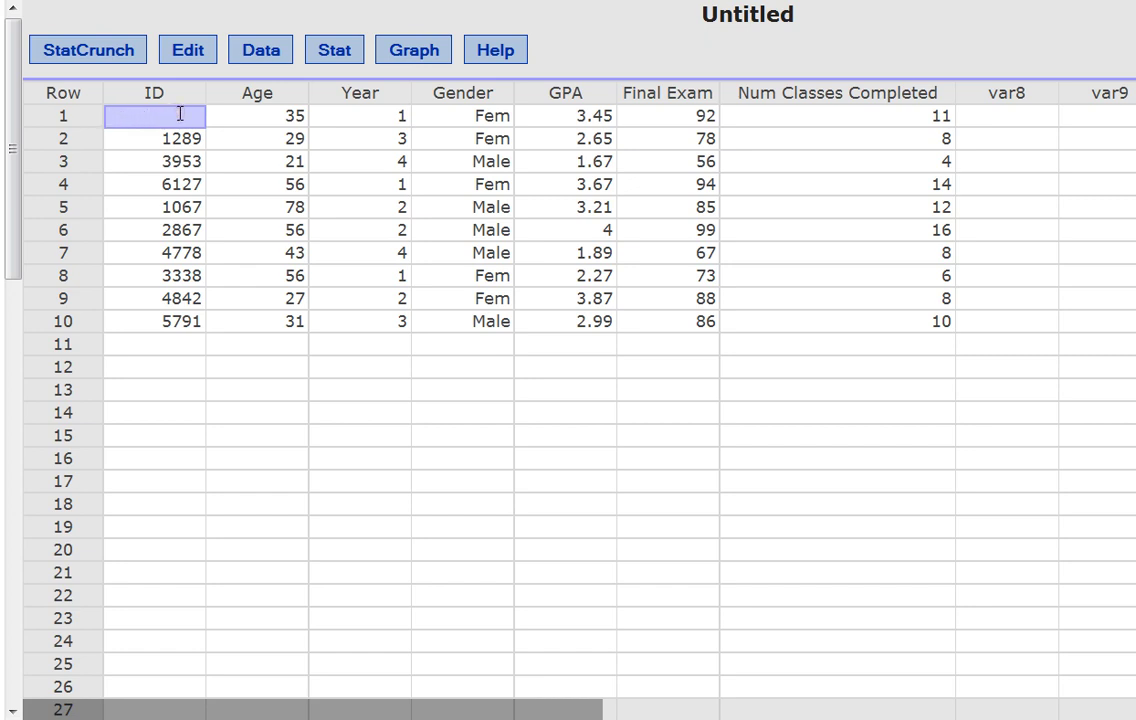
{"action": "type", "text": "4537"}
{"action": "left_click", "coordinate": [213, 399]}
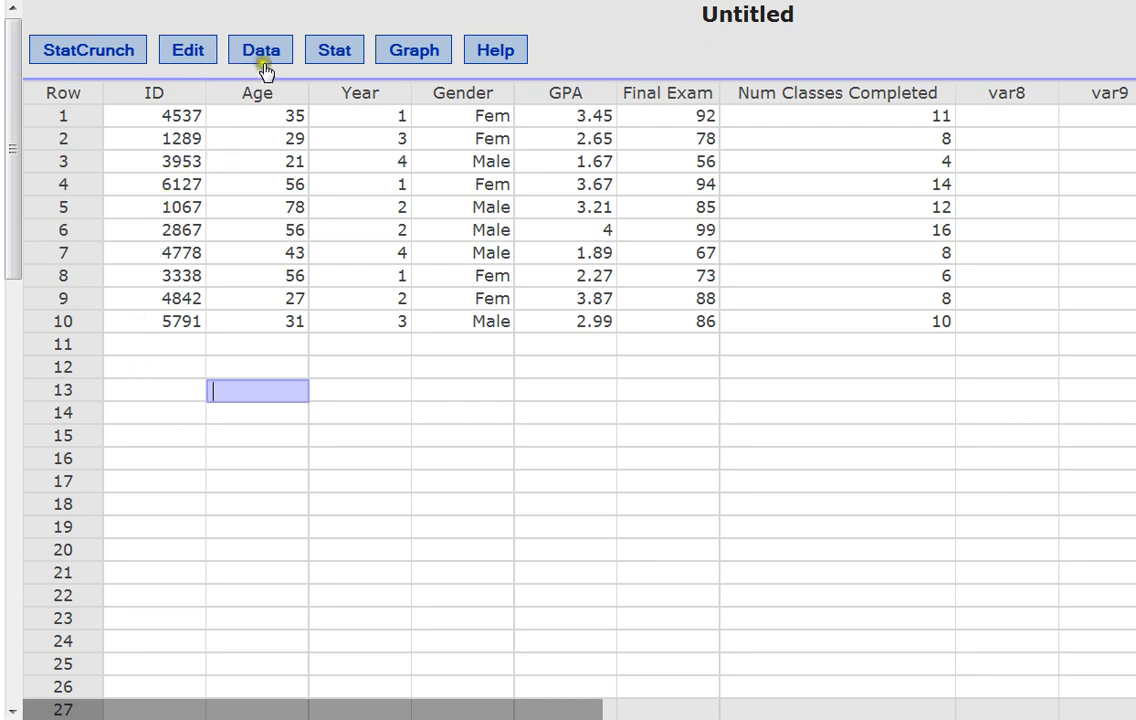
Explore the Summary Stats submenu options in the Stat menu.
{"action": "left_click", "coordinate": [336, 60]}
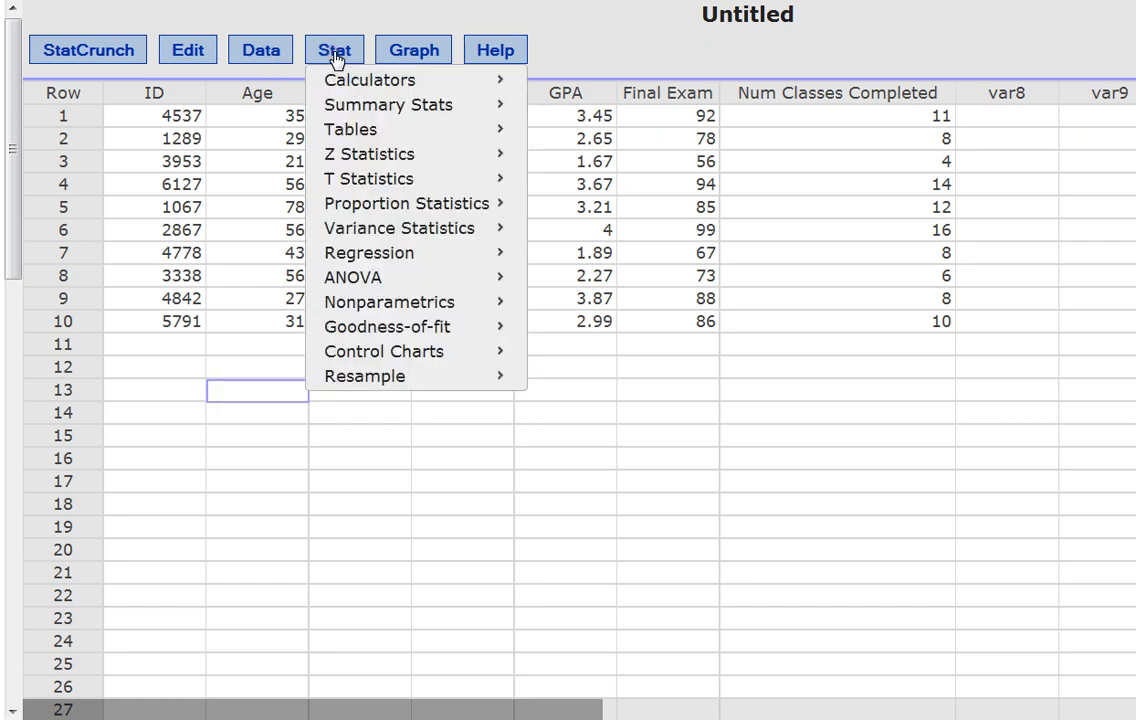
{"action": "mouse_move", "coordinate": [341, 78]}
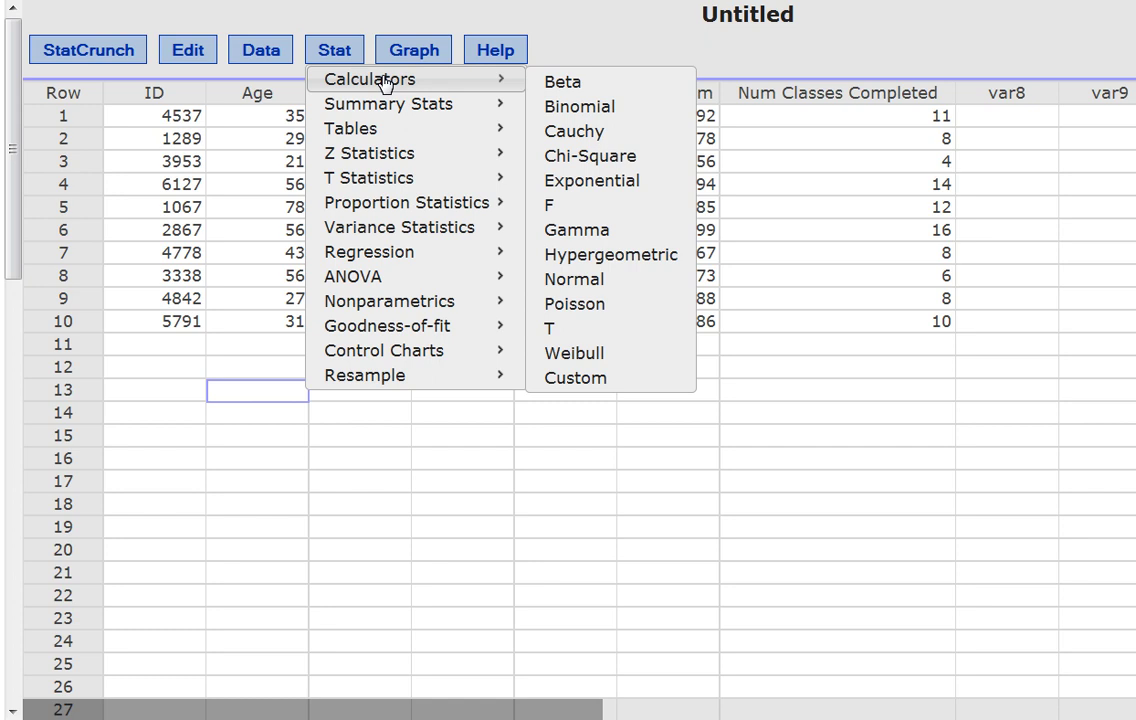
{"action": "mouse_move", "coordinate": [388, 108]}
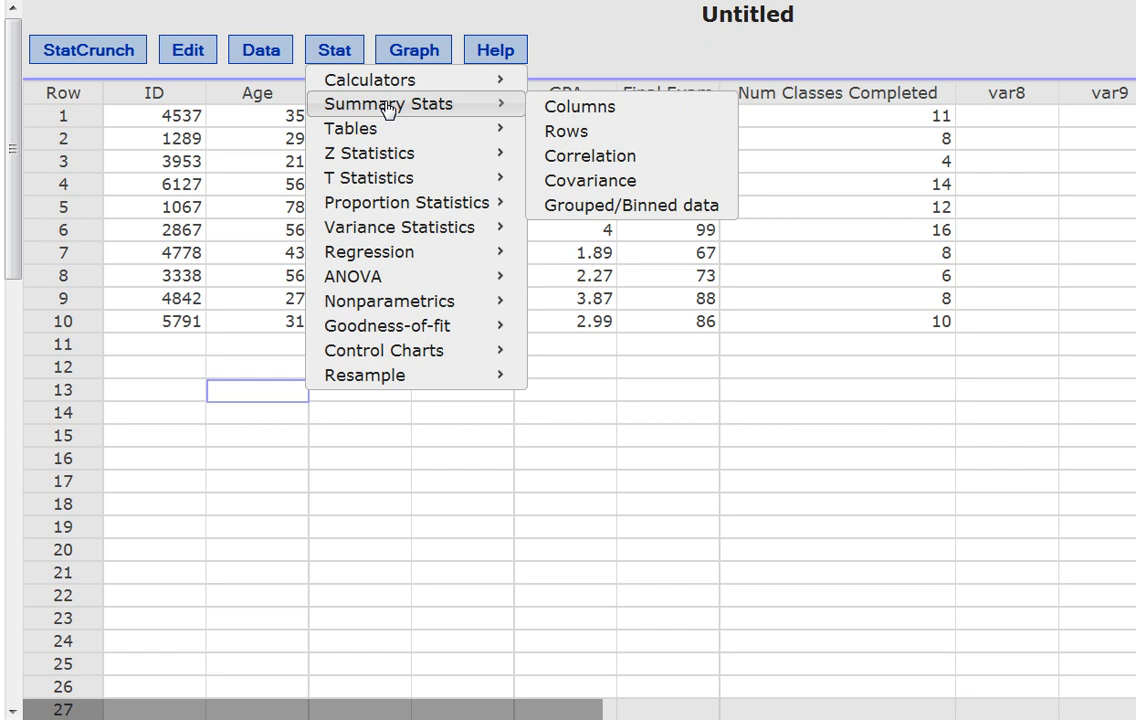
{"action": "left_click", "coordinate": [380, 112]}
{"action": "left_click", "coordinate": [555, 124]}
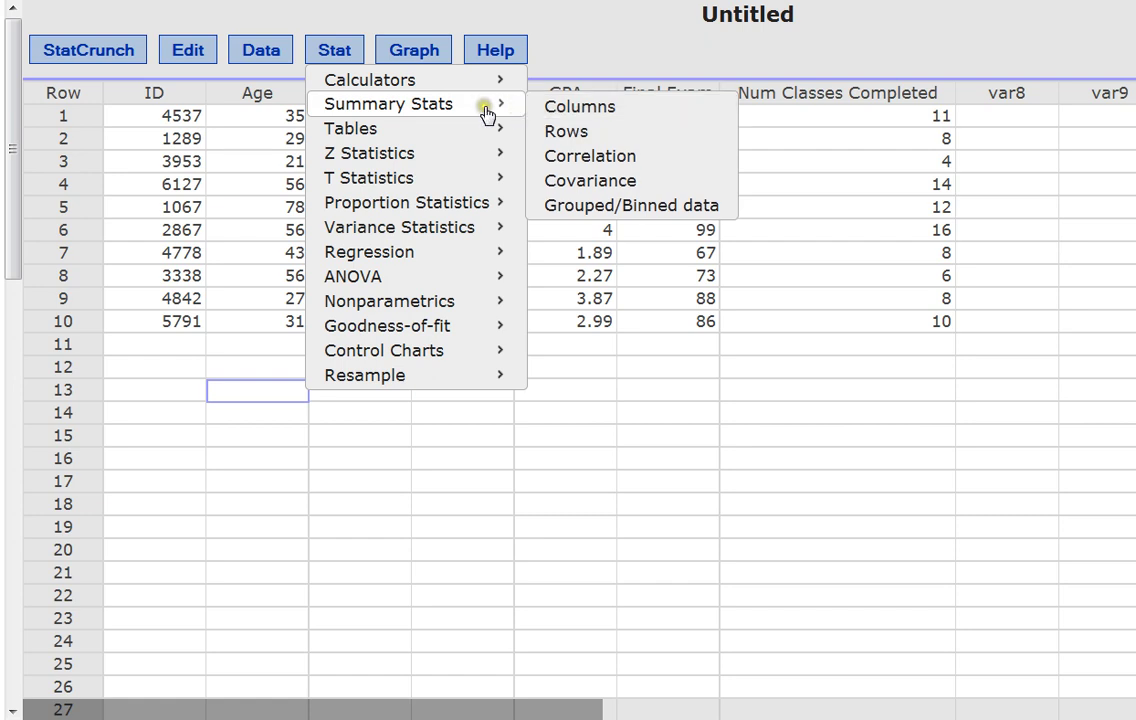
{"action": "left_click", "coordinate": [551, 137]}
{"action": "left_click", "coordinate": [616, 131]}
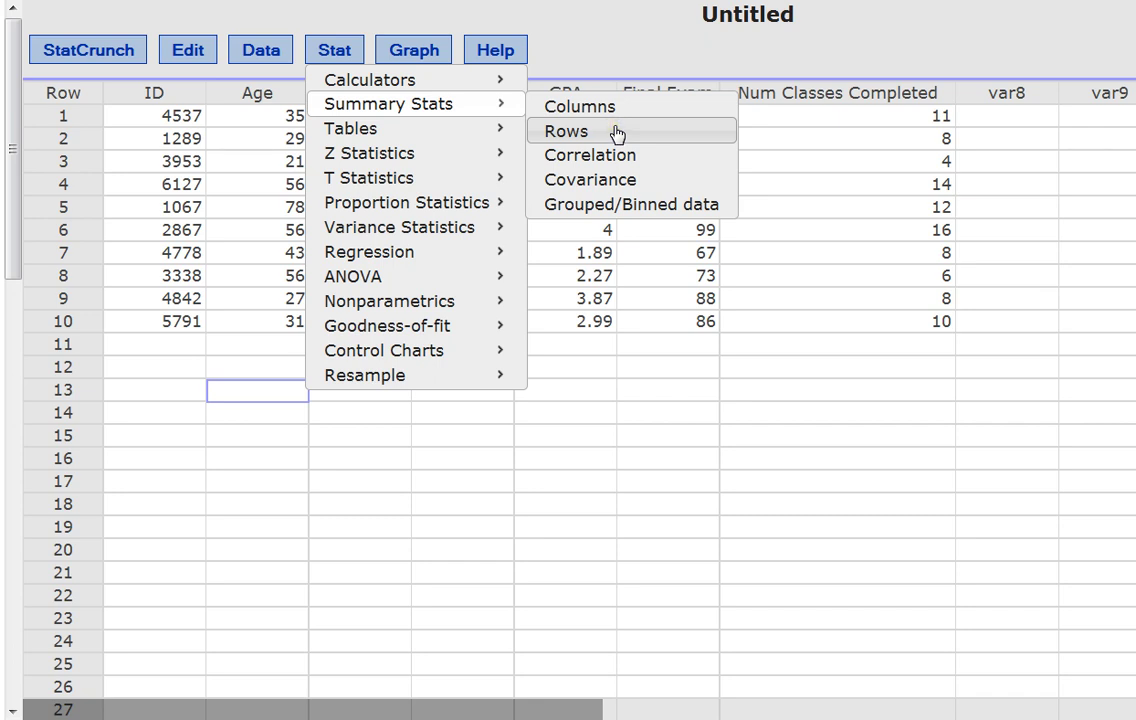
{"action": "left_click", "coordinate": [611, 108]}
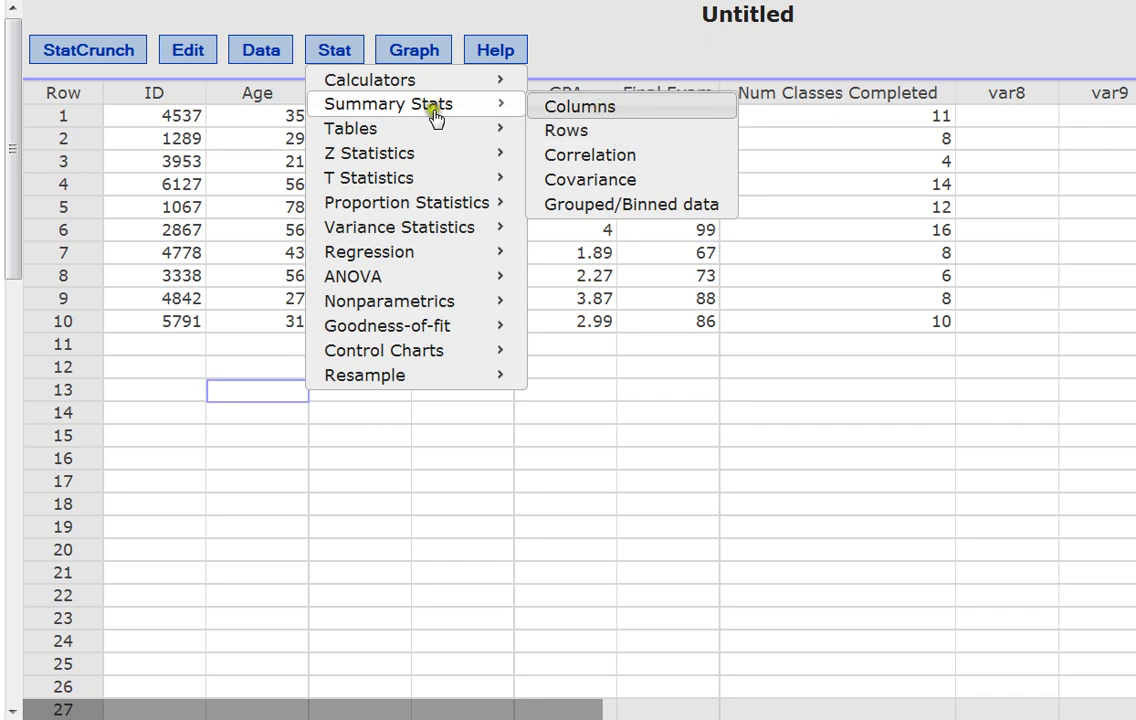
{"action": "left_click", "coordinate": [556, 130]}
{"action": "left_click", "coordinate": [456, 228]}
Close the menu, then reopen Summary Stats to show Columns, Rows, Correlation and Covariance.
{"action": "left_click", "coordinate": [420, 456]}
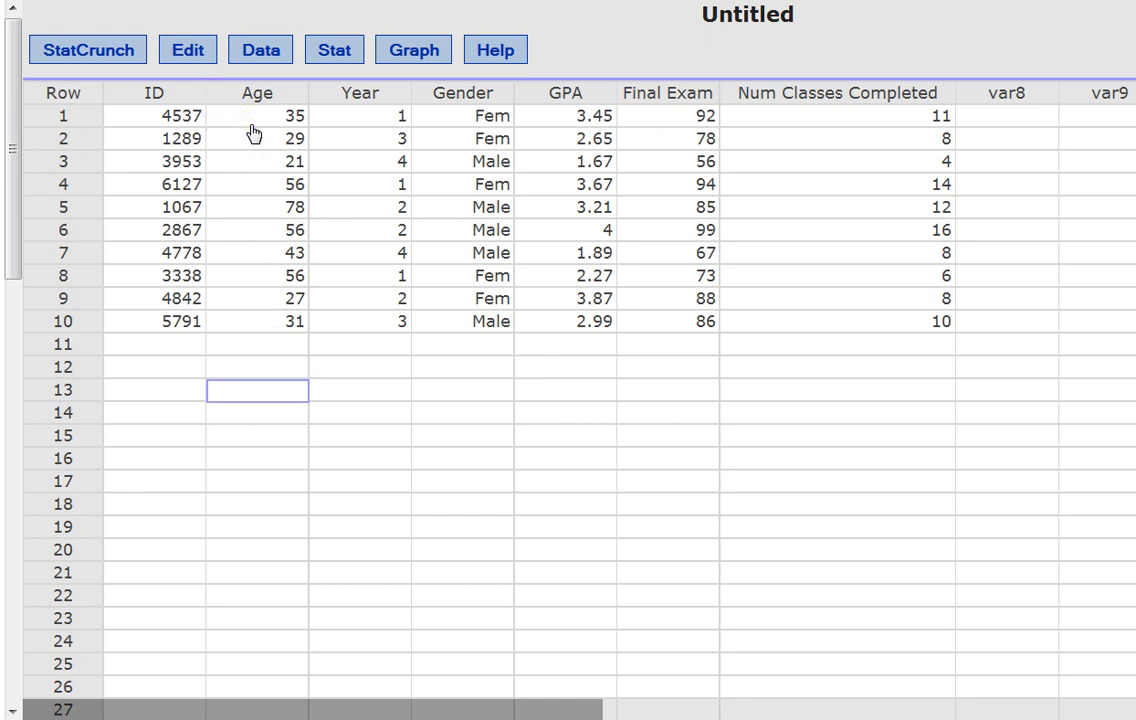
{"action": "left_click", "coordinate": [342, 58]}
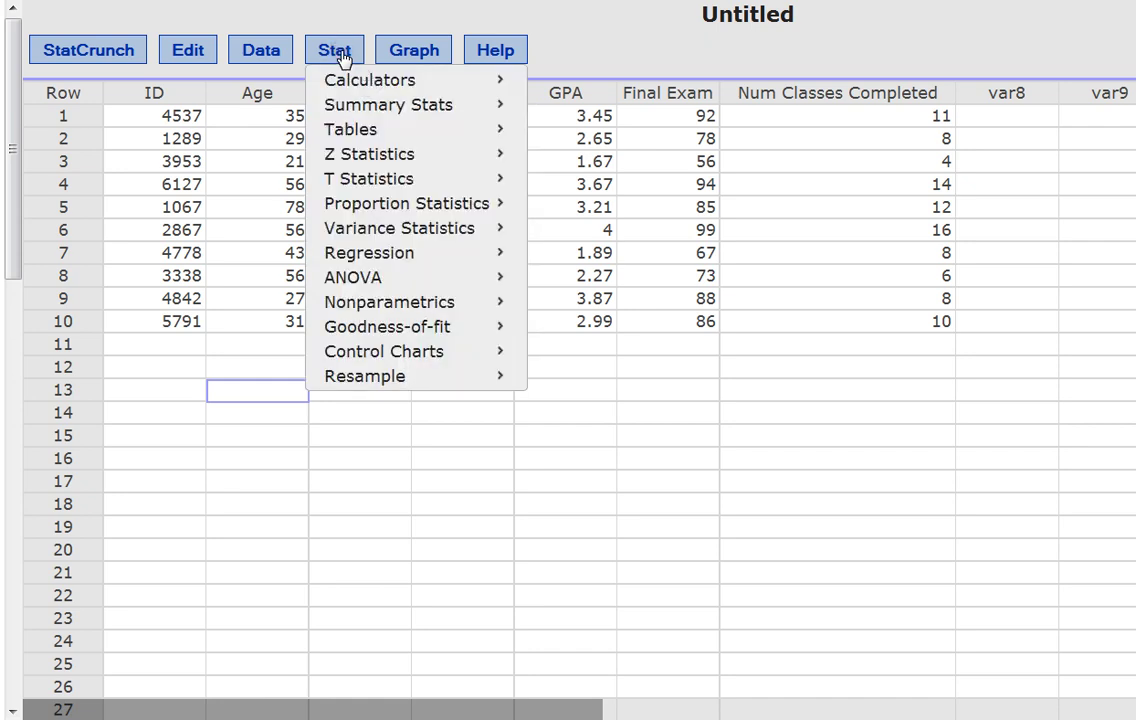
{"action": "mouse_move", "coordinate": [441, 115]}
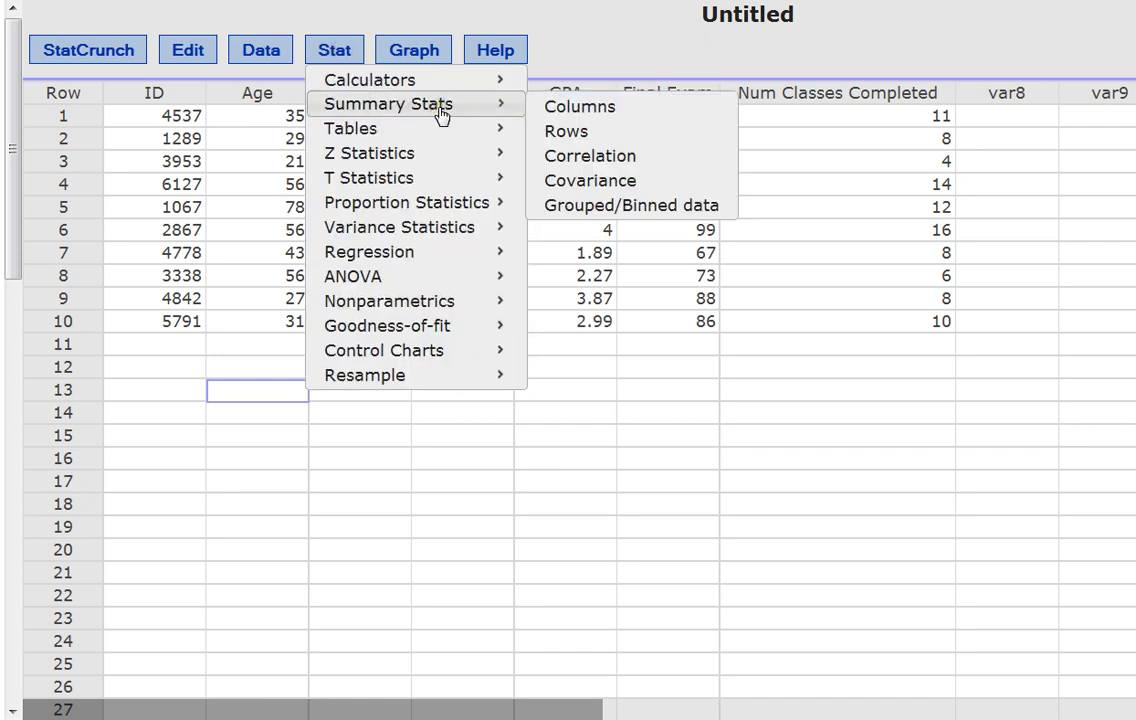
{"action": "left_click", "coordinate": [655, 120]}
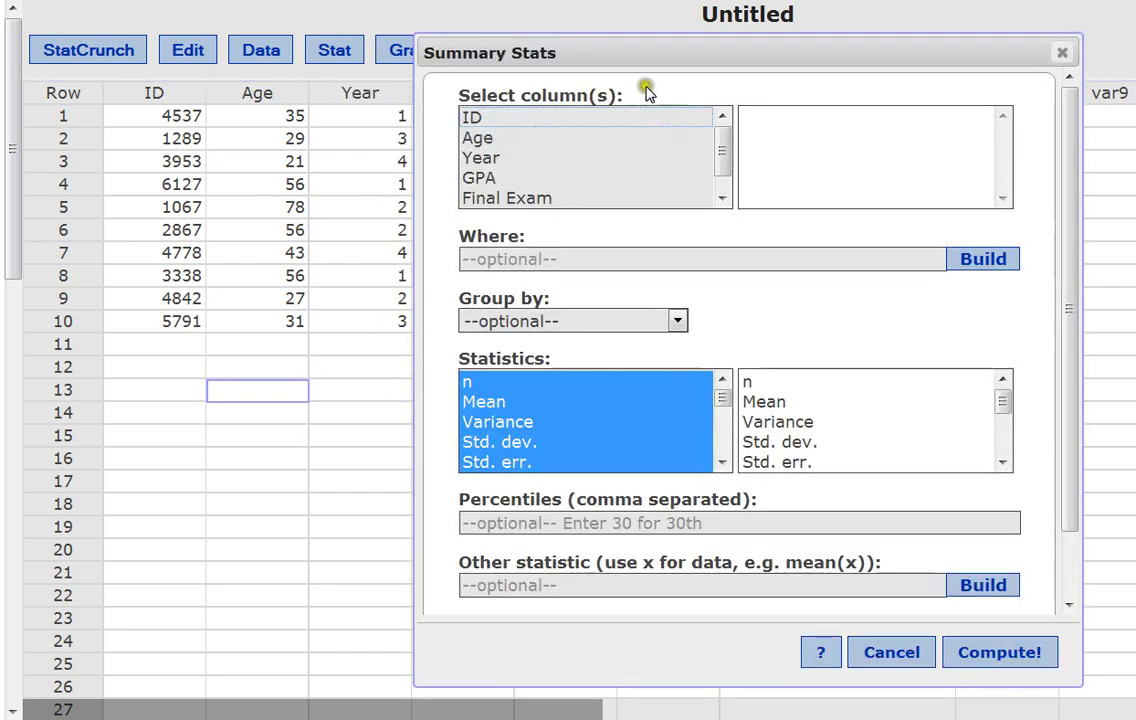
{"action": "left_click_drag", "start_coordinate": [620, 51], "coordinate": [325, 20]}
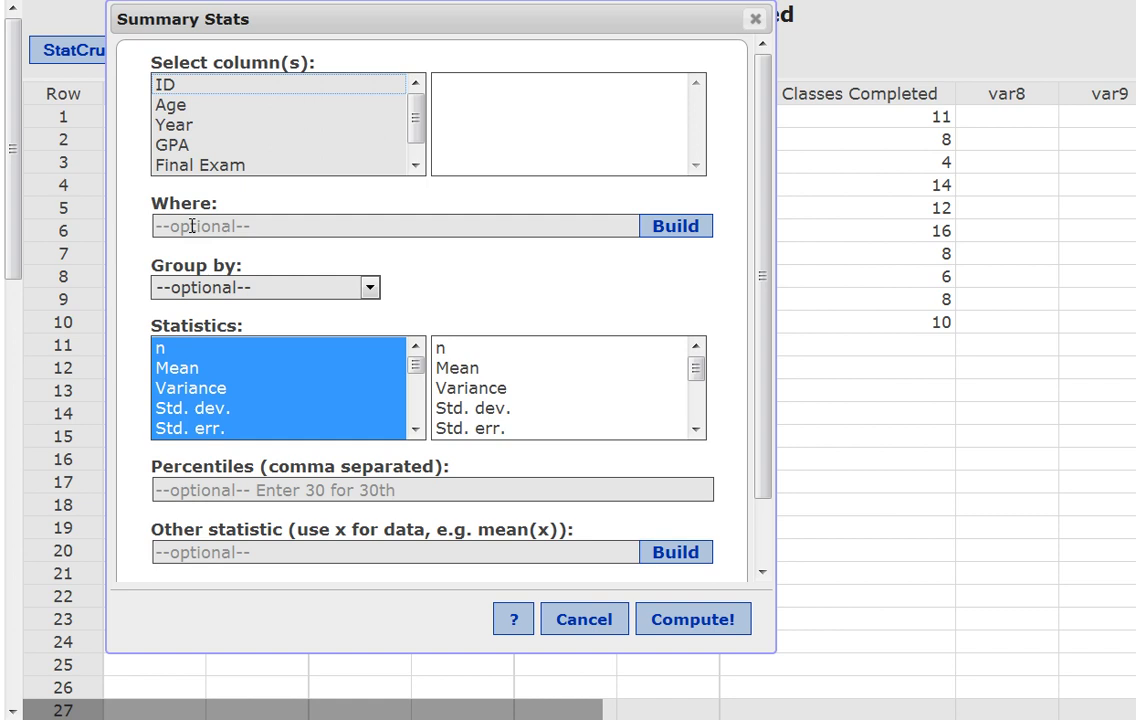
{"action": "left_click", "coordinate": [180, 107]}
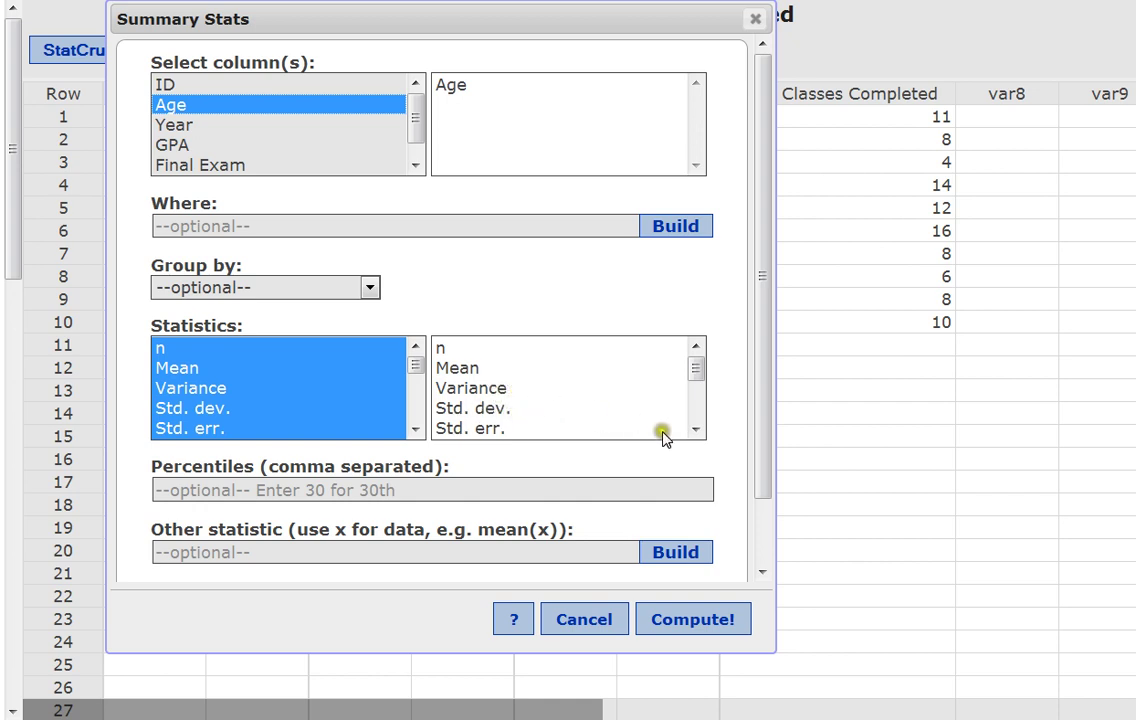
{"action": "left_click", "coordinate": [695, 430]}
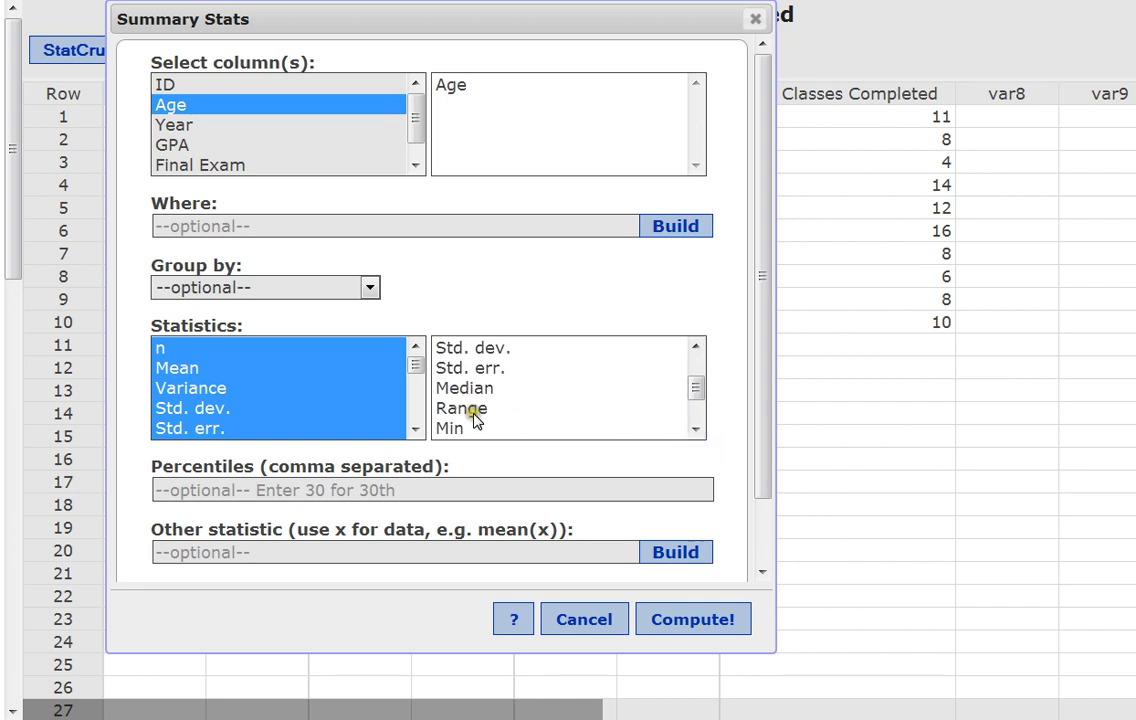
{"action": "left_click", "coordinate": [696, 431]}
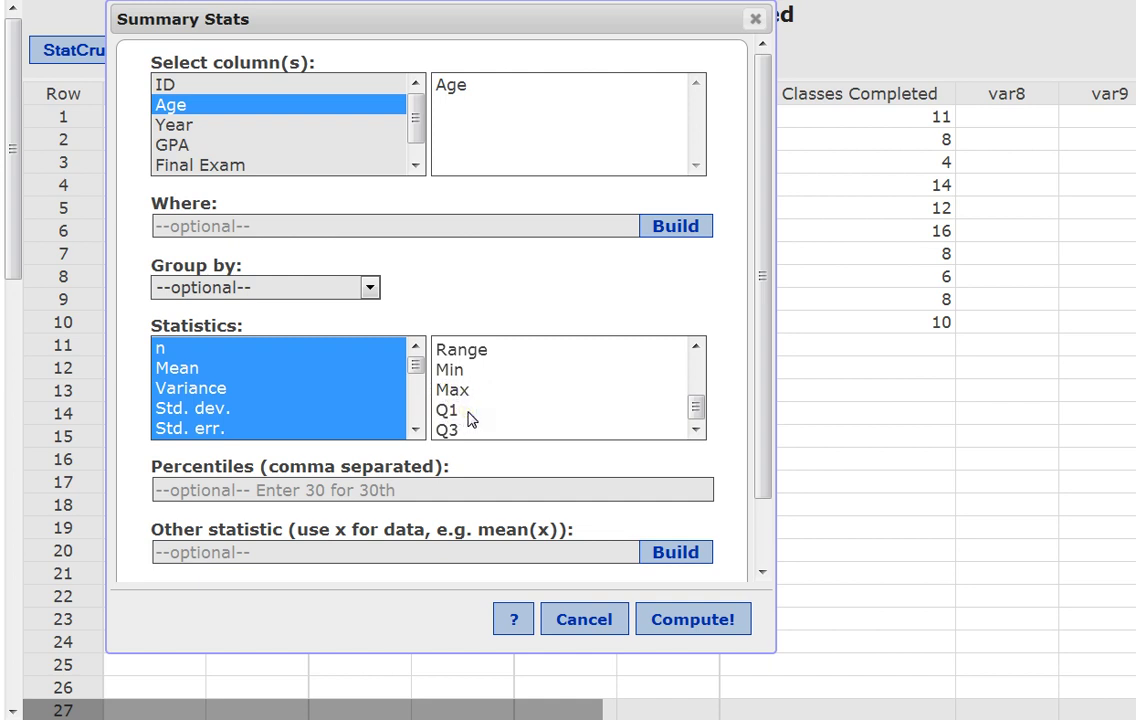
{"action": "left_click", "coordinate": [692, 429]}
{"action": "left_click", "coordinate": [694, 388]}
{"action": "left_click_drag", "start_coordinate": [694, 388], "coordinate": [697, 362]}
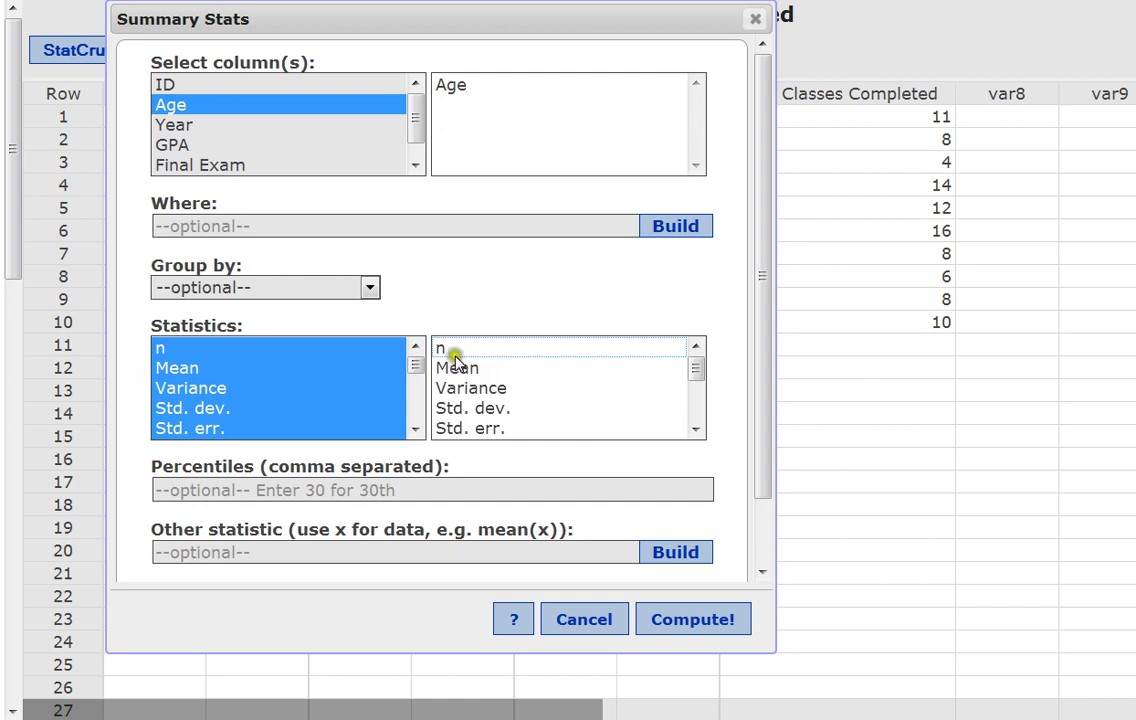
{"action": "mouse_move", "coordinate": [418, 366]}
{"action": "left_mouse_down"}
{"action": "mouse_move", "coordinate": [421, 418]}
{"action": "mouse_move", "coordinate": [418, 373]}
{"action": "mouse_move", "coordinate": [411, 384]}
{"action": "left_mouse_up"}
{"action": "mouse_move", "coordinate": [695, 368]}
{"action": "left_mouse_down"}
{"action": "mouse_move", "coordinate": [702, 405]}
{"action": "mouse_move", "coordinate": [692, 355]}
{"action": "left_mouse_up"}
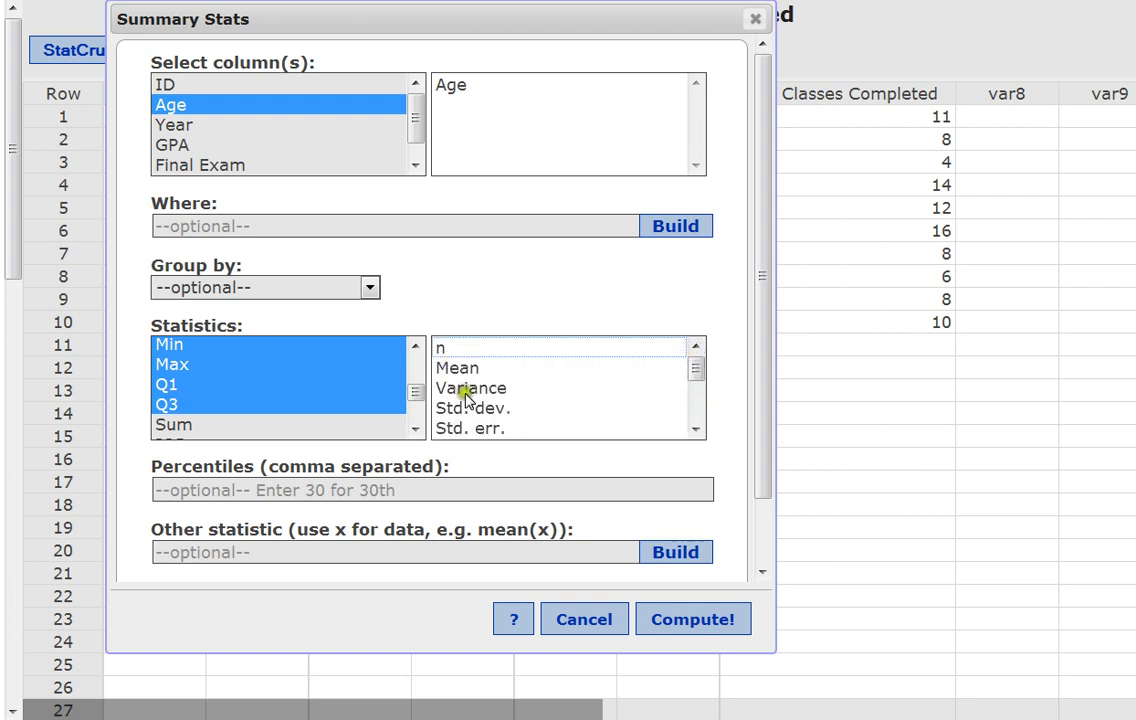
{"action": "left_click", "coordinate": [697, 430]}
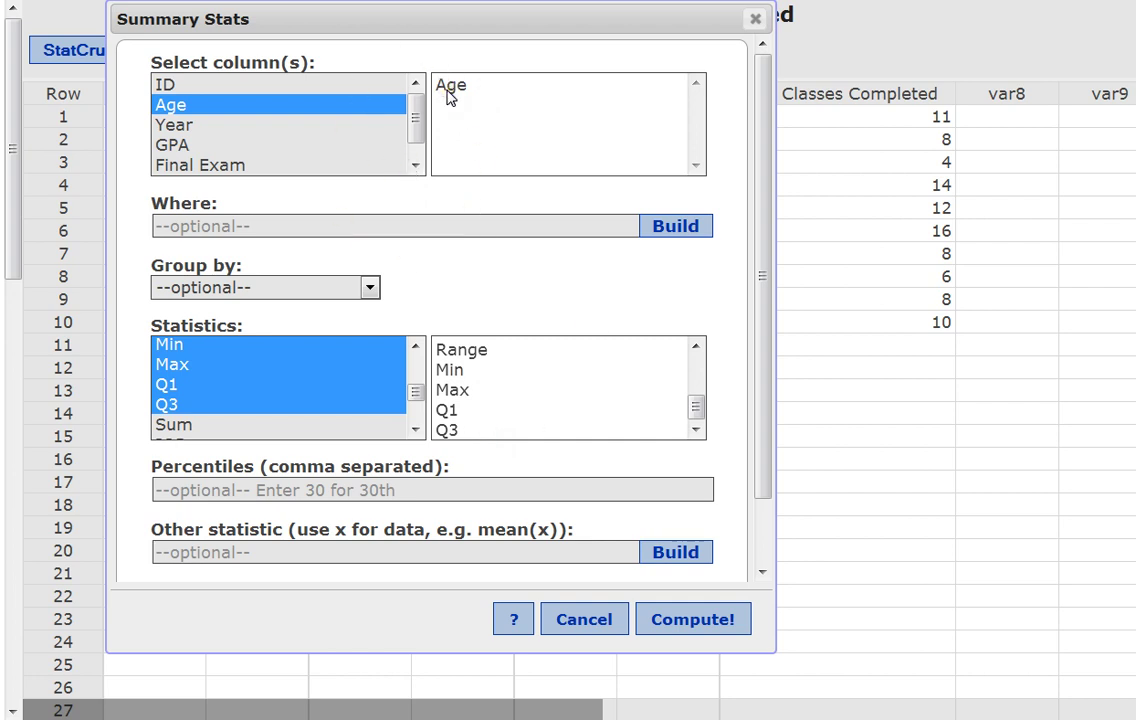
Select IQR as the only statistic for the Age summary.
{"action": "left_click", "coordinate": [416, 429]}
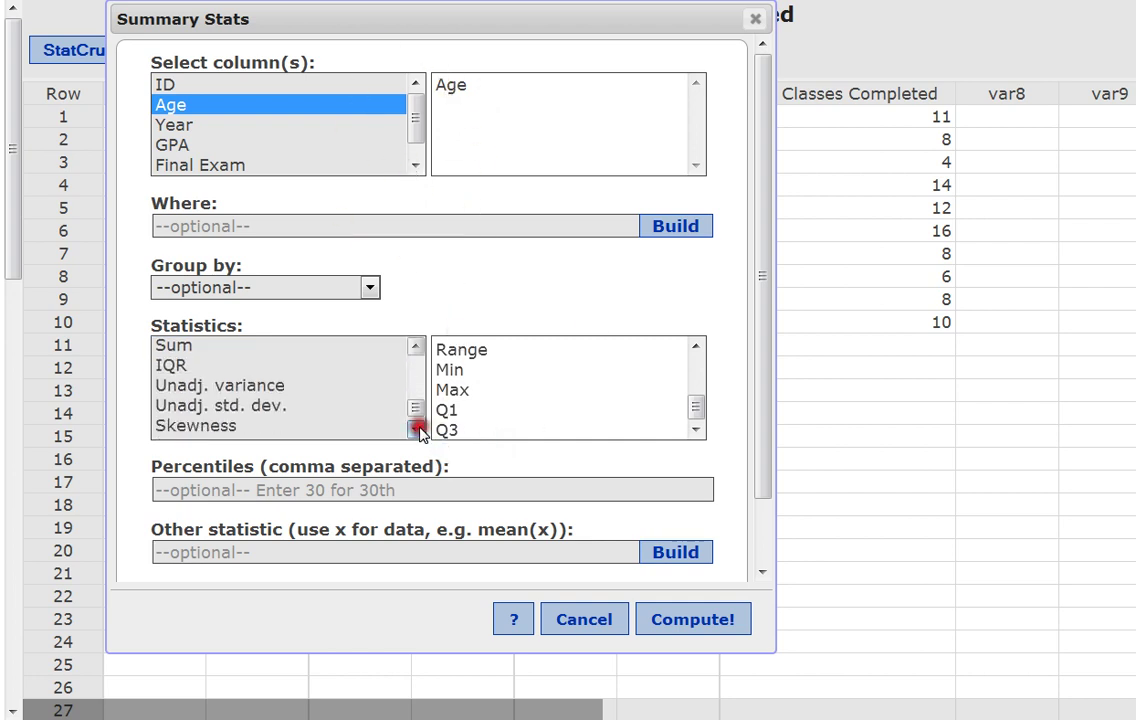
{"action": "left_click", "coordinate": [418, 429]}
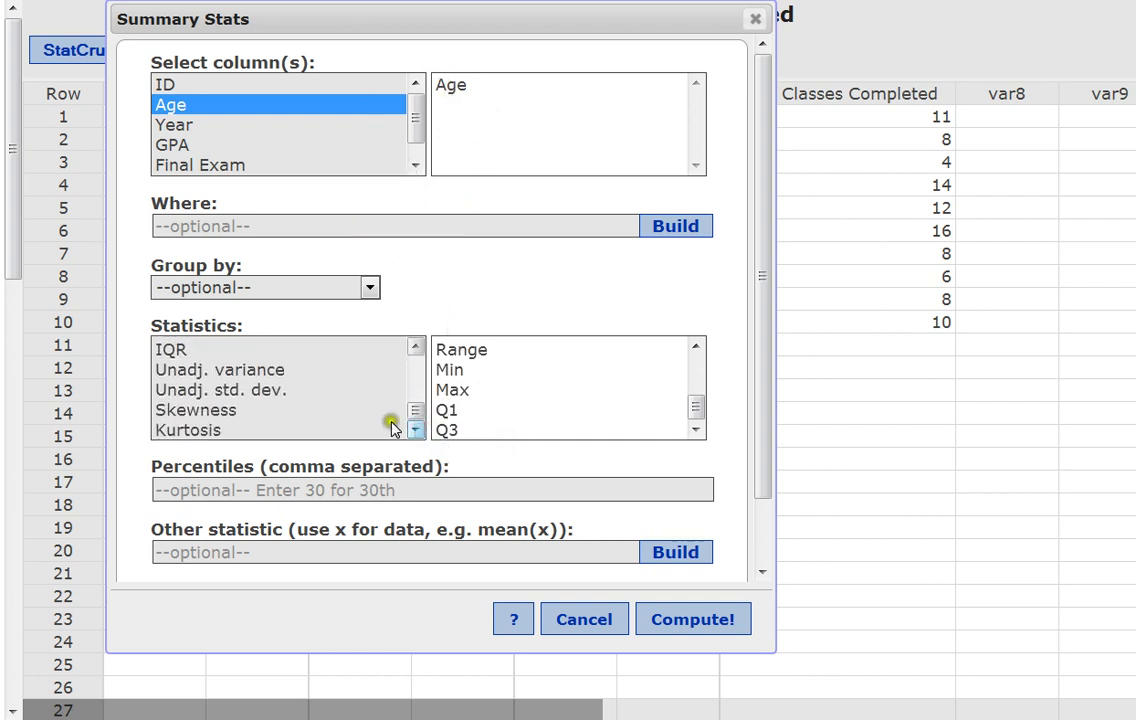
{"action": "left_click", "coordinate": [179, 345]}
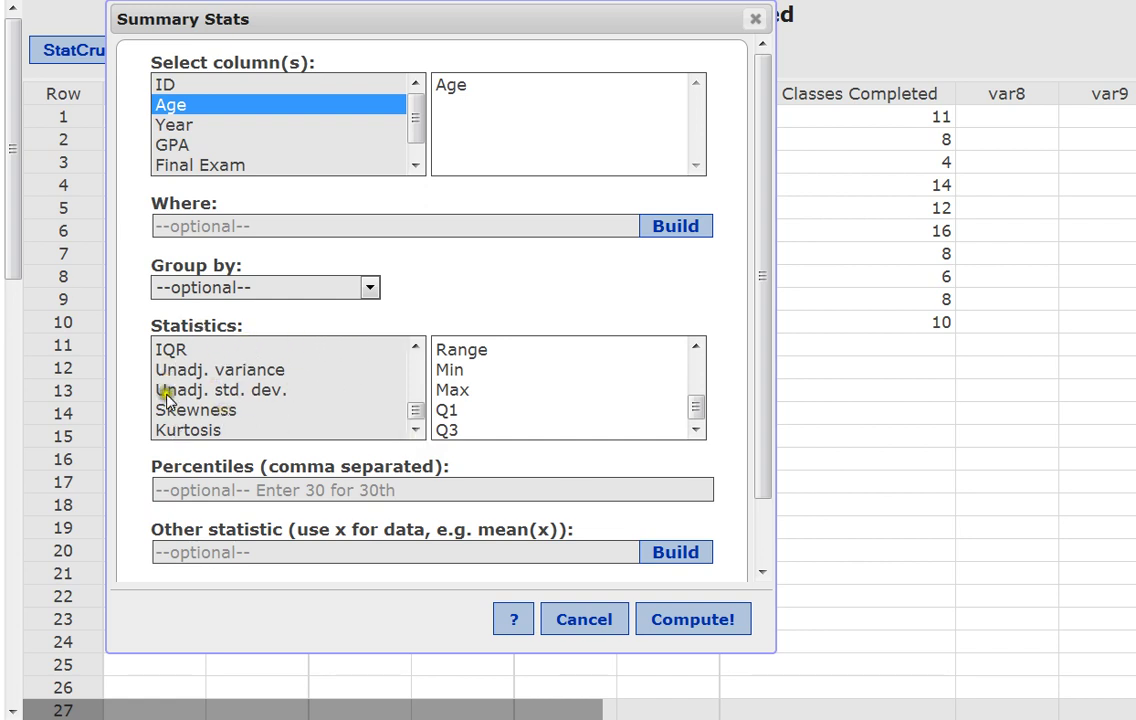
{"action": "left_click", "coordinate": [169, 350]}
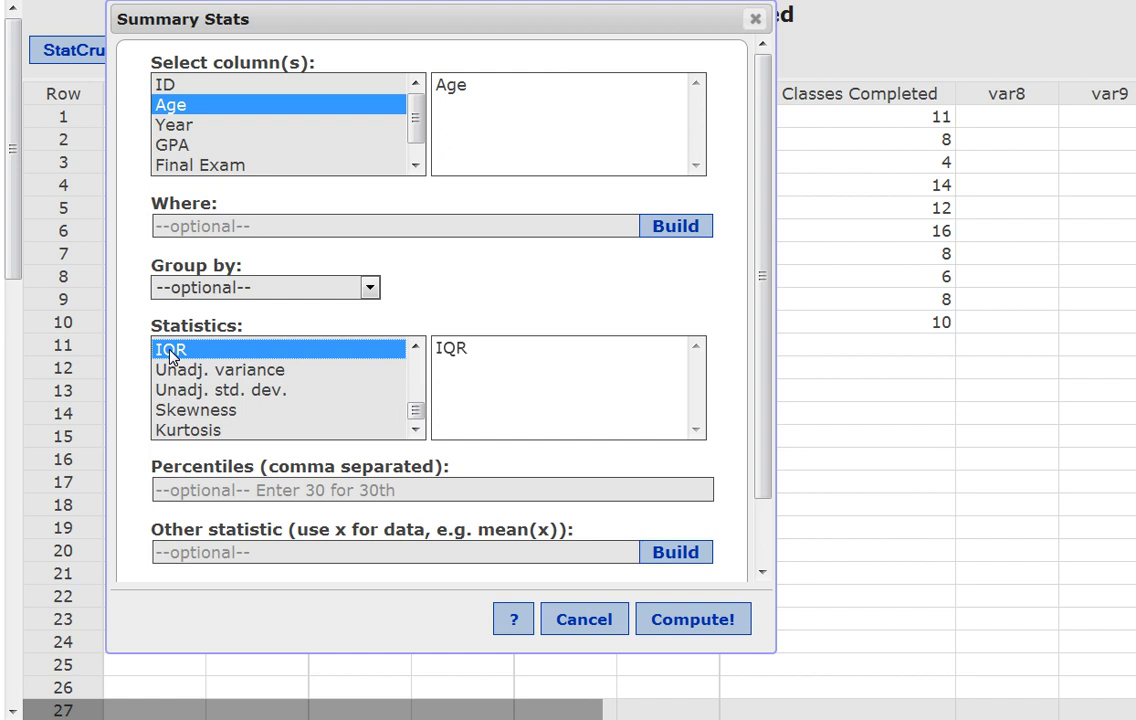
{"action": "left_click", "coordinate": [470, 355]}
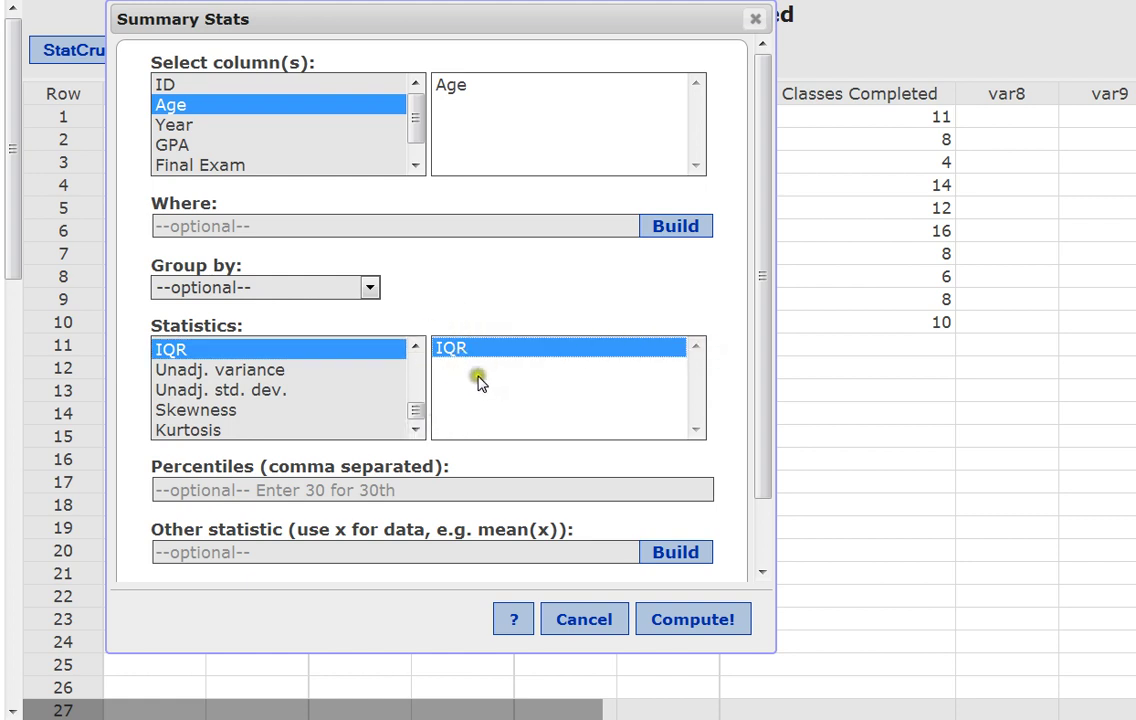
{"action": "left_click_drag", "start_coordinate": [420, 411], "coordinate": [417, 368]}
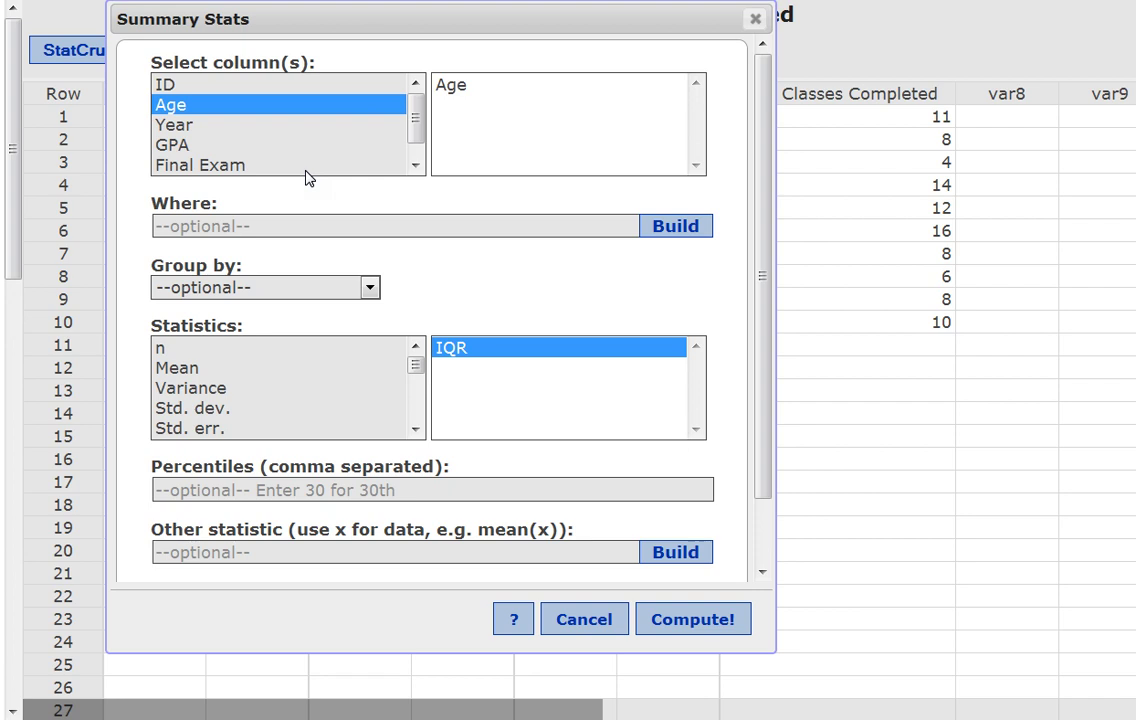
Add n, Mean, Variance, Std. dev. and Std. err. to the chosen statistics.
{"action": "left_click", "coordinate": [168, 349]}
{"action": "double_click", "coordinate": [168, 349]}
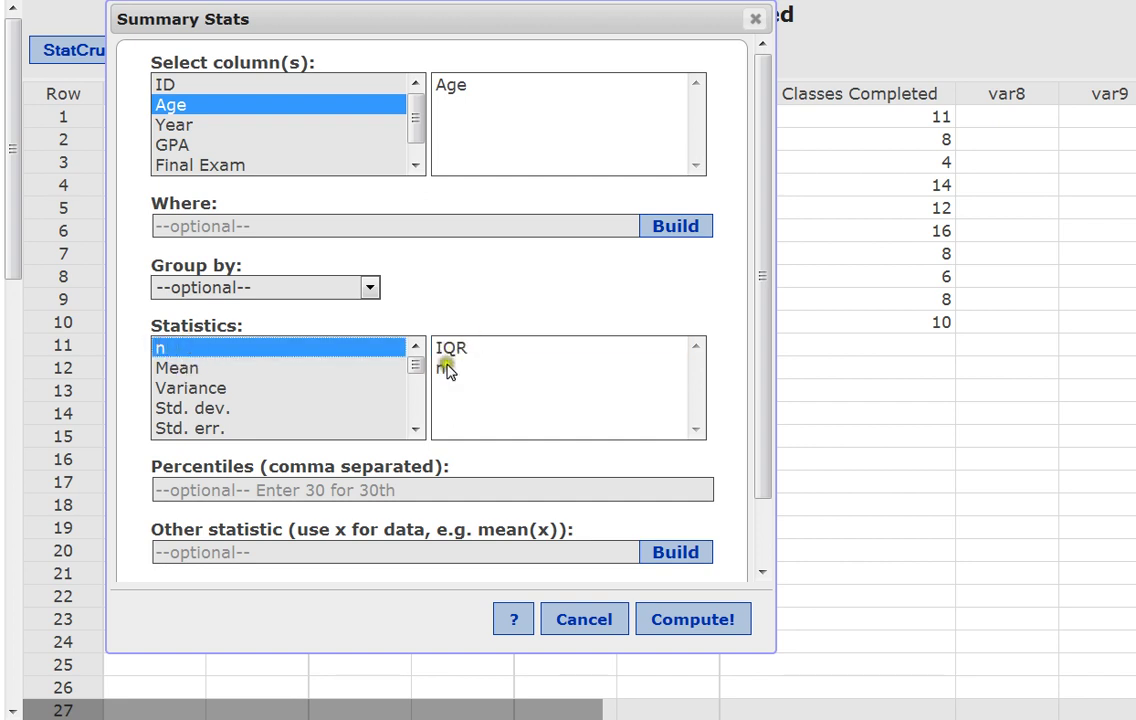
{"action": "double_click", "coordinate": [180, 370]}
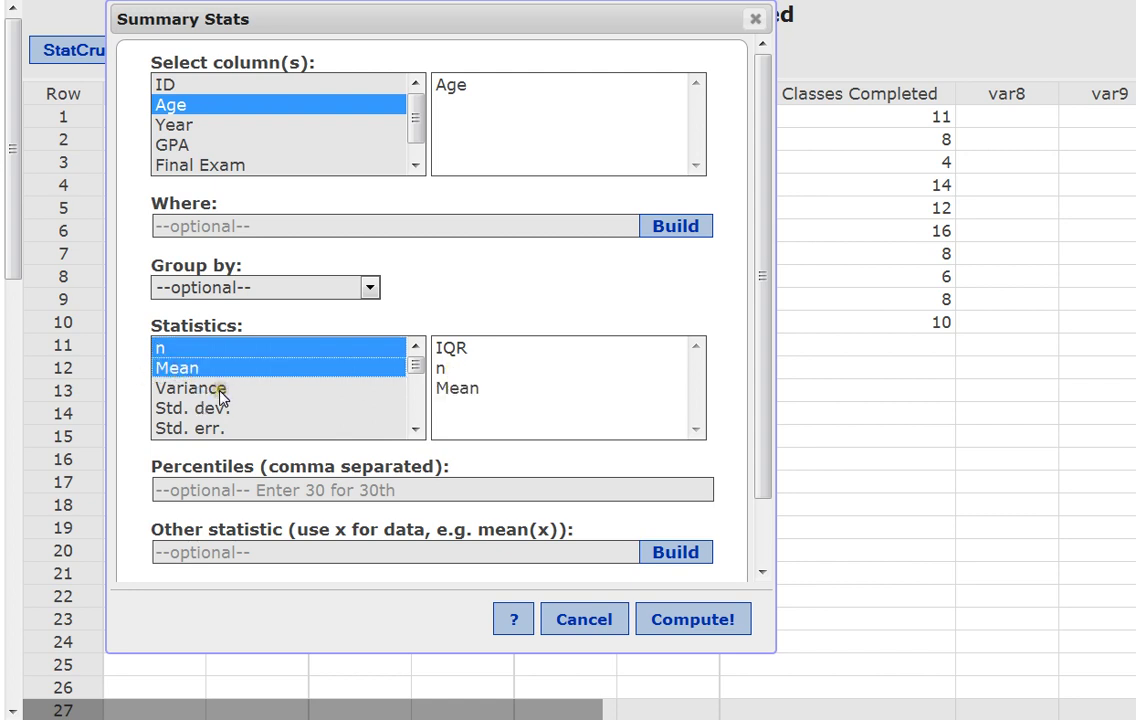
{"action": "left_click", "coordinate": [216, 390]}
{"action": "left_click", "coordinate": [216, 408]}
{"action": "left_click", "coordinate": [208, 430]}
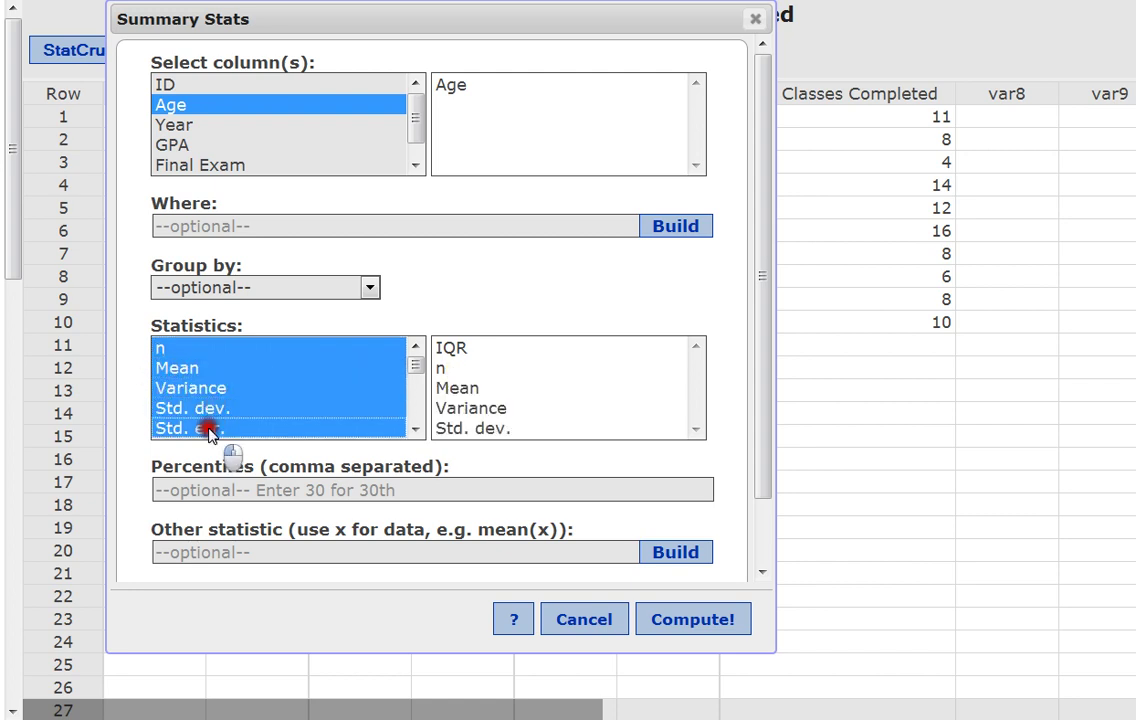
Also add Median and Range to the chosen statistics.
{"action": "left_click", "coordinate": [415, 429]}
{"action": "left_click", "coordinate": [415, 429]}
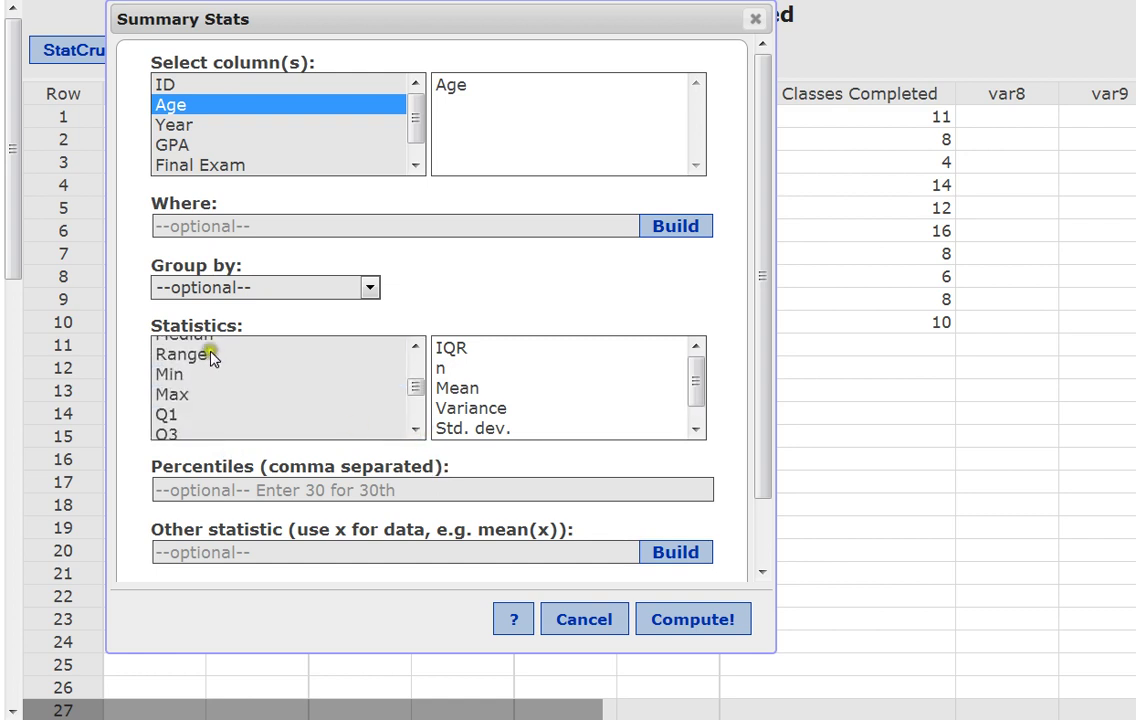
{"action": "left_click", "coordinate": [415, 347]}
{"action": "left_click", "coordinate": [415, 347]}
{"action": "left_click", "coordinate": [415, 347]}
{"action": "left_click", "coordinate": [222, 392]}
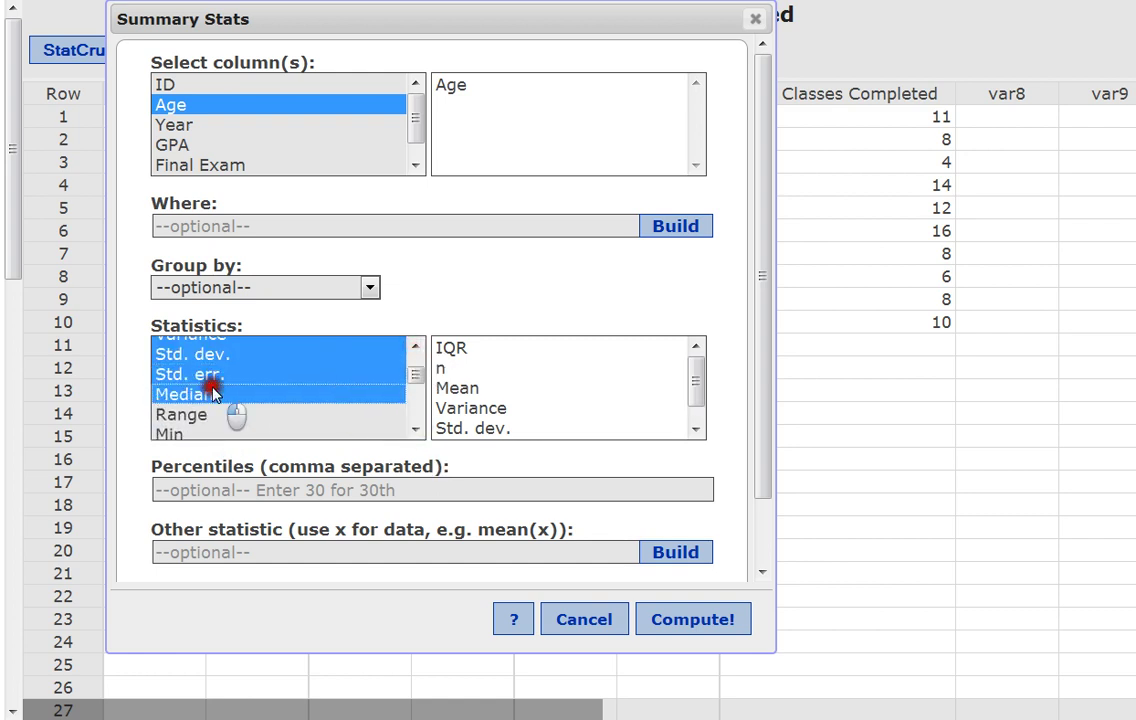
{"action": "left_click", "coordinate": [190, 415]}
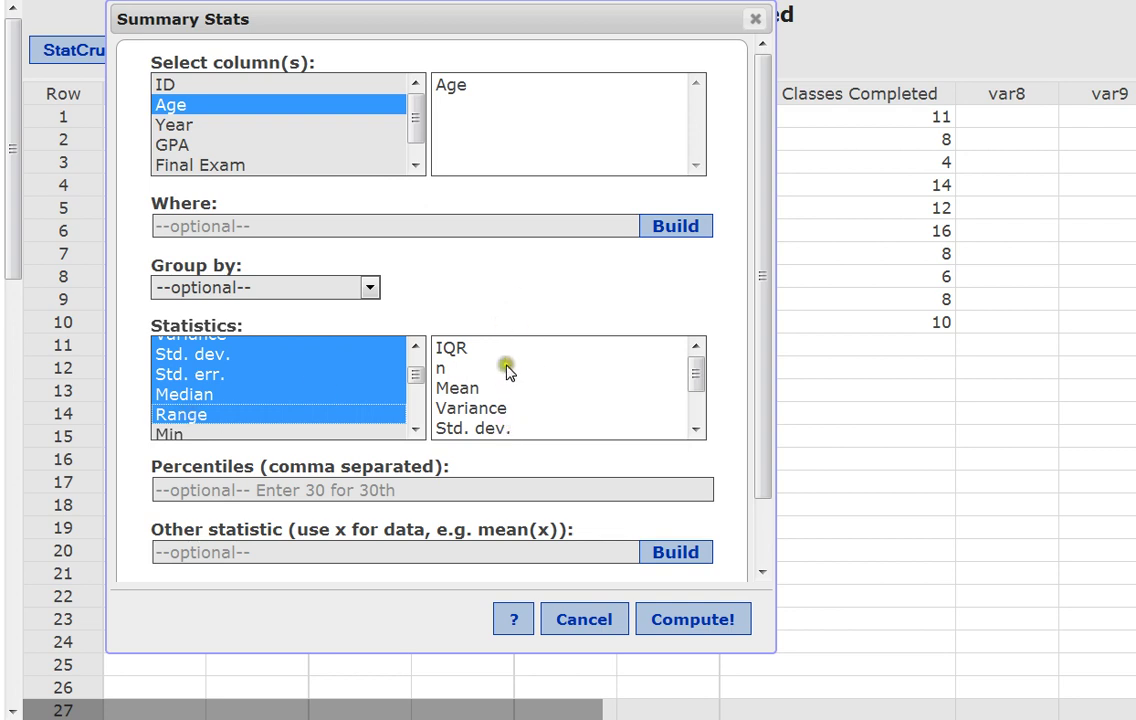
{"action": "mouse_move", "coordinate": [695, 379]}
{"action": "left_mouse_down"}
{"action": "mouse_move", "coordinate": [697, 431]}
{"action": "mouse_move", "coordinate": [698, 368]}
{"action": "left_mouse_up"}
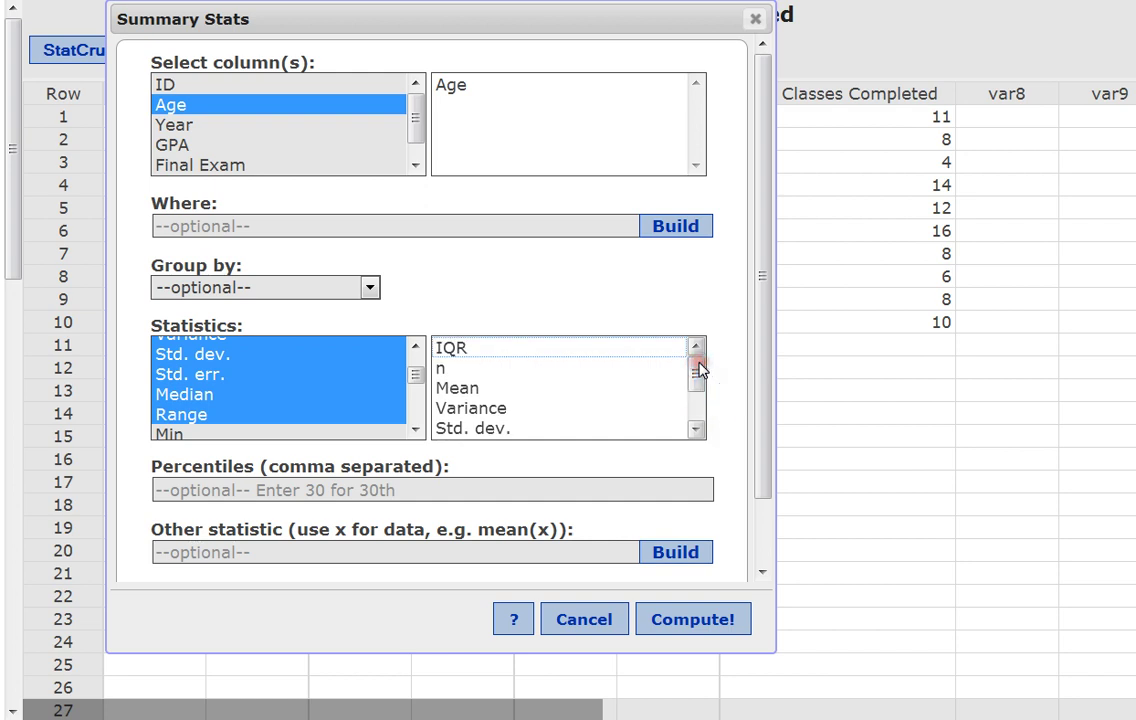
Switch the summarized column from Age to Year, then to GPA.
{"action": "left_click", "coordinate": [175, 126]}
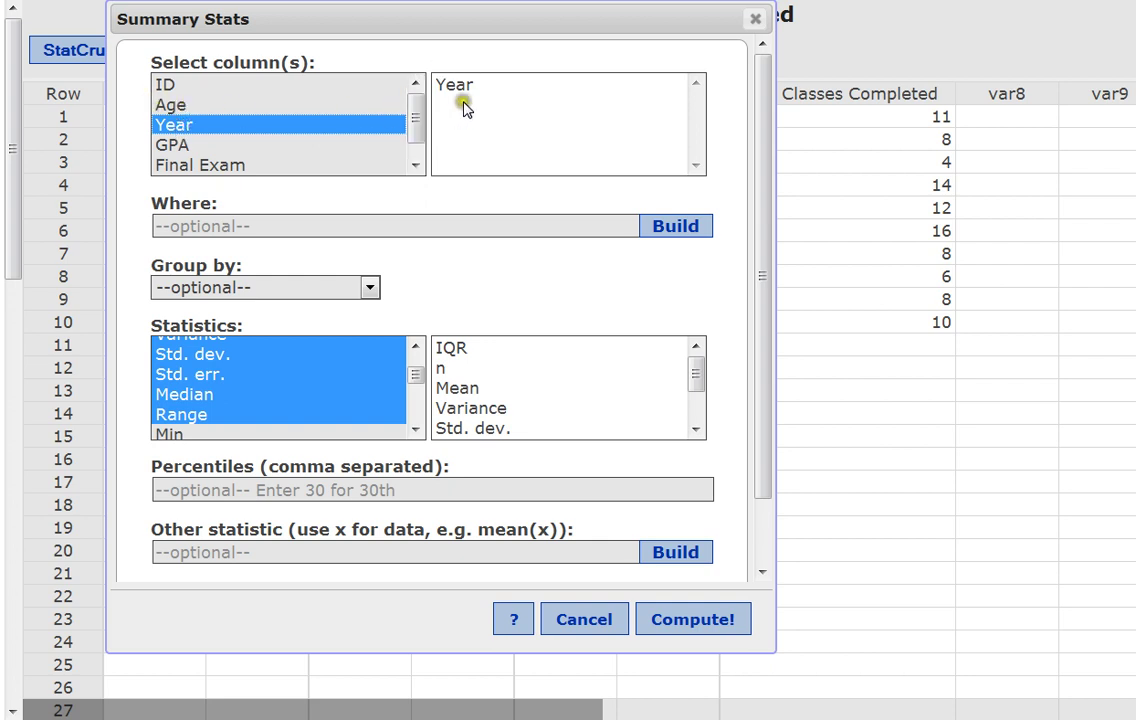
{"action": "left_click", "coordinate": [177, 147]}
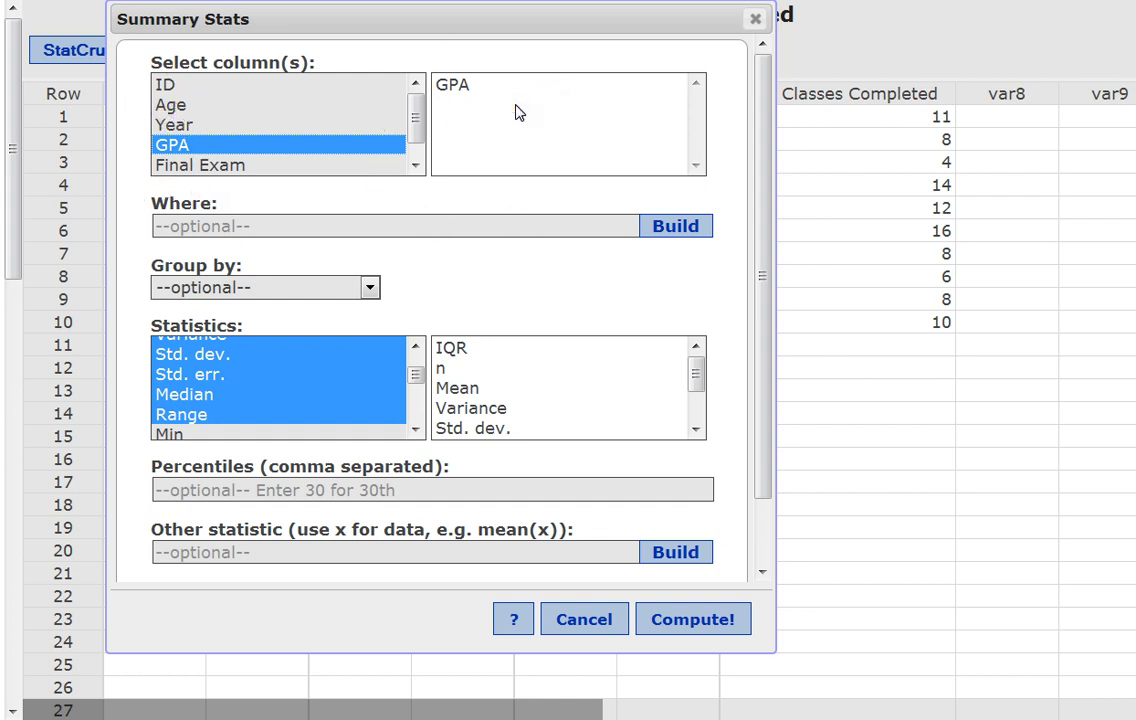
{"action": "left_click", "coordinate": [471, 319]}
{"action": "left_click", "coordinate": [471, 318]}
{"action": "left_click", "coordinate": [472, 317]}
{"action": "left_click", "coordinate": [471, 316]}
Add Age, ID, Year, Final Exam and Num Classes Completed alongside GPA.
{"action": "left_click", "coordinate": [162, 98], "text": "ctrl"}
{"action": "left_click", "coordinate": [168, 85], "text": "ctrl"}
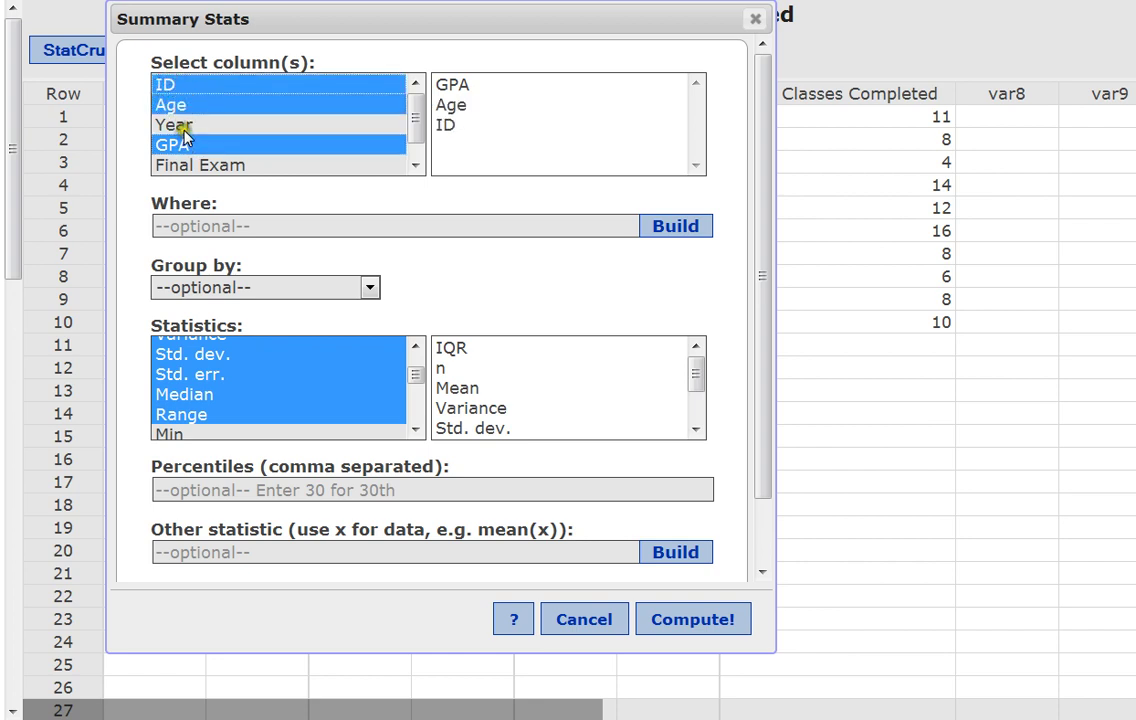
{"action": "left_click", "coordinate": [176, 124], "text": "ctrl"}
{"action": "left_click", "coordinate": [200, 165], "text": "ctrl"}
{"action": "left_click", "coordinate": [415, 166]}
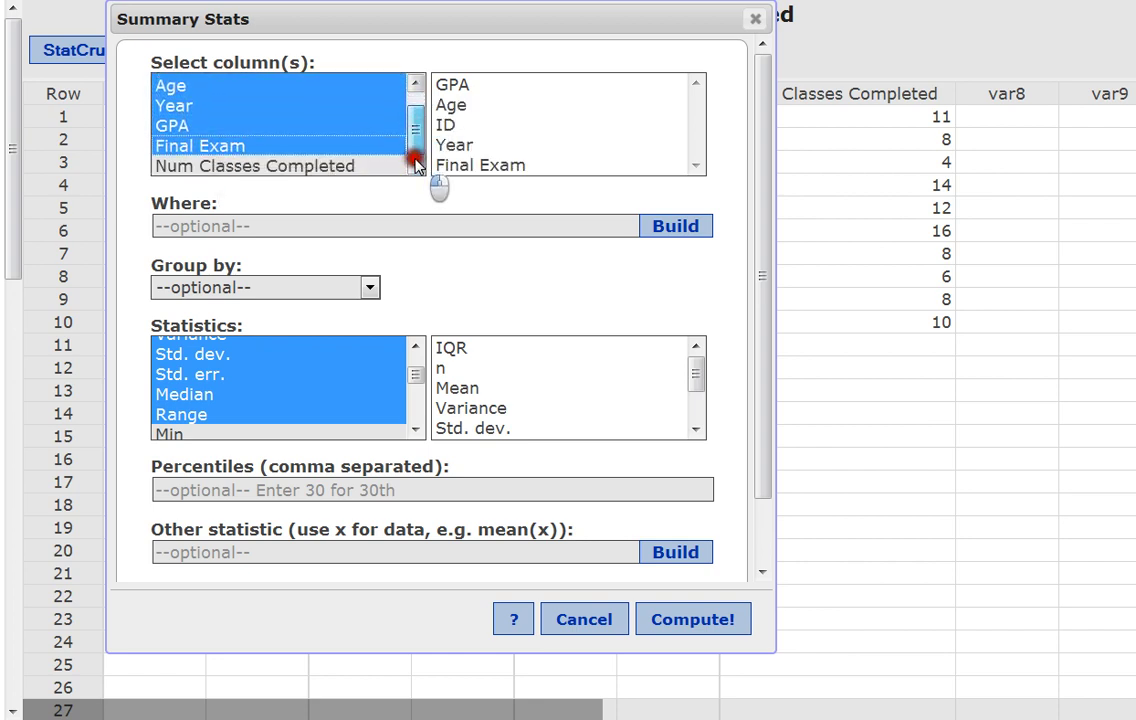
{"action": "left_click", "coordinate": [273, 166], "text": "ctrl"}
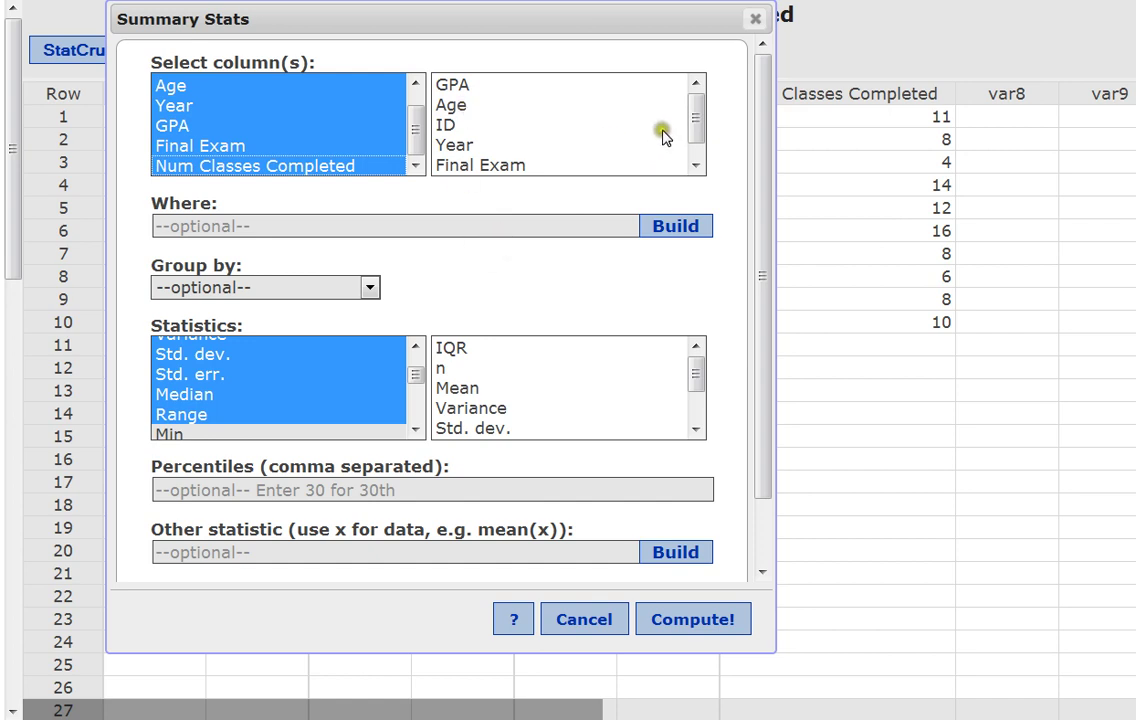
{"action": "left_click_drag", "start_coordinate": [695, 100], "coordinate": [686, 152]}
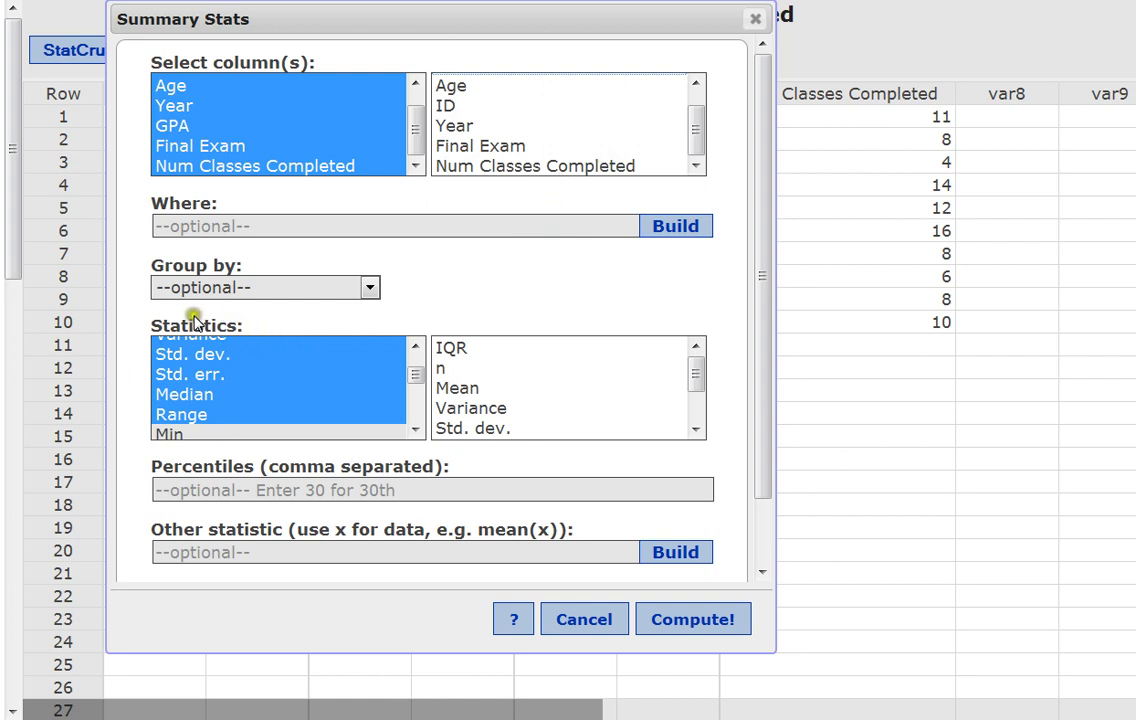
{"action": "left_click", "coordinate": [216, 418]}
{"action": "left_click_drag", "start_coordinate": [416, 374], "coordinate": [417, 366]}
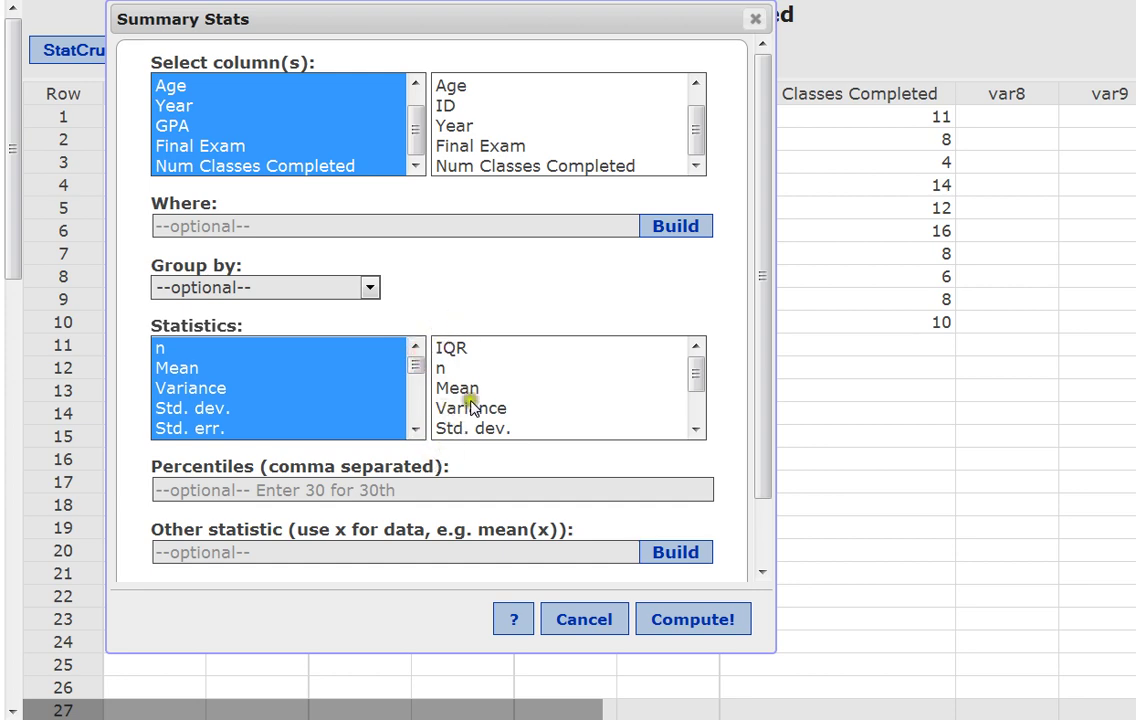
Compute the statistics and move the results window left, then down below the data rows.
{"action": "left_click", "coordinate": [700, 621]}
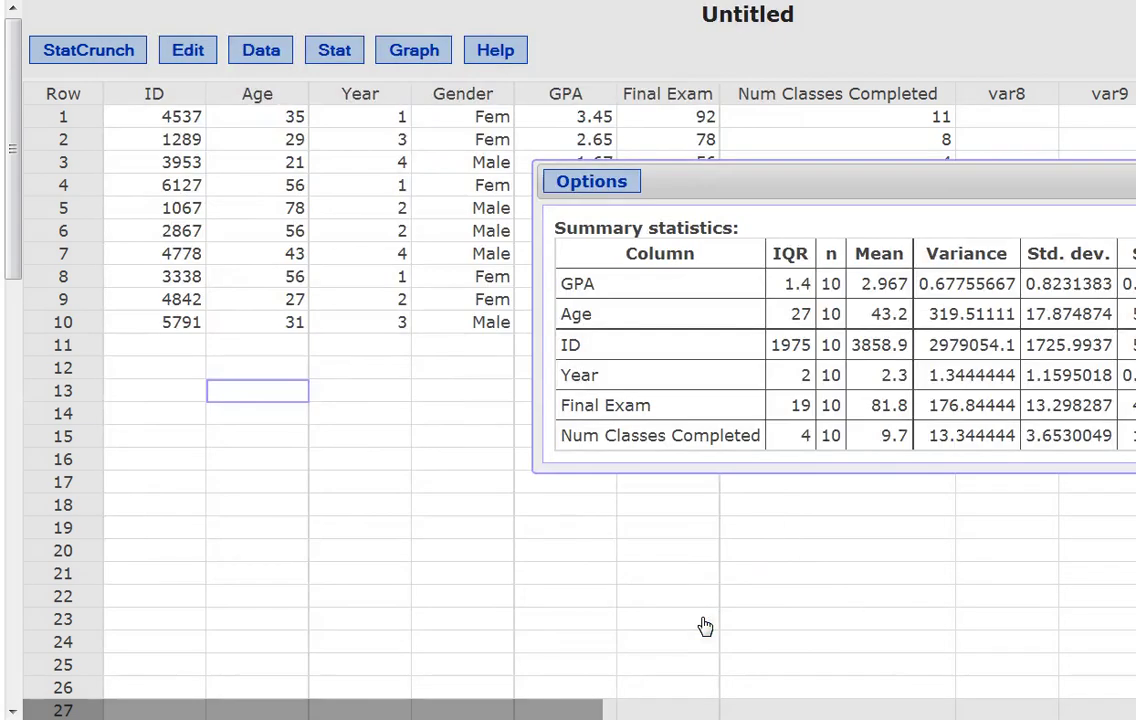
{"action": "left_click_drag", "start_coordinate": [923, 183], "coordinate": [422, 137]}
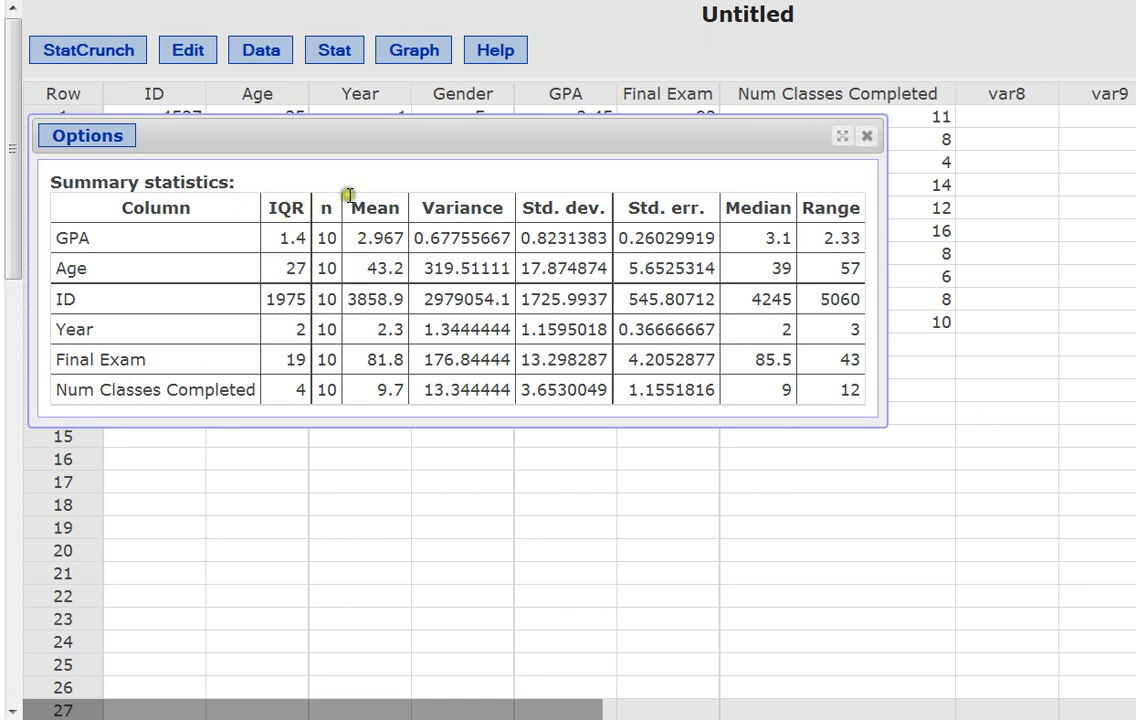
{"action": "left_click_drag", "start_coordinate": [366, 143], "coordinate": [402, 354]}
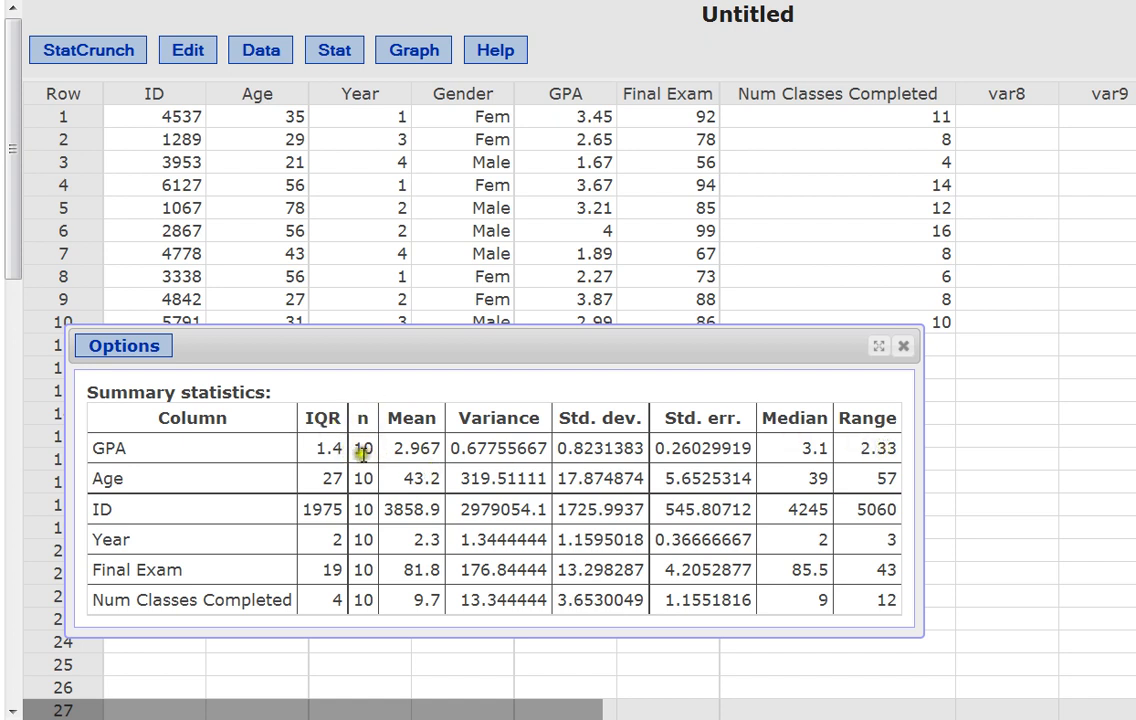
Nudge the results window down so row 10 is uncovered.
{"action": "left_click_drag", "start_coordinate": [395, 344], "coordinate": [397, 378]}
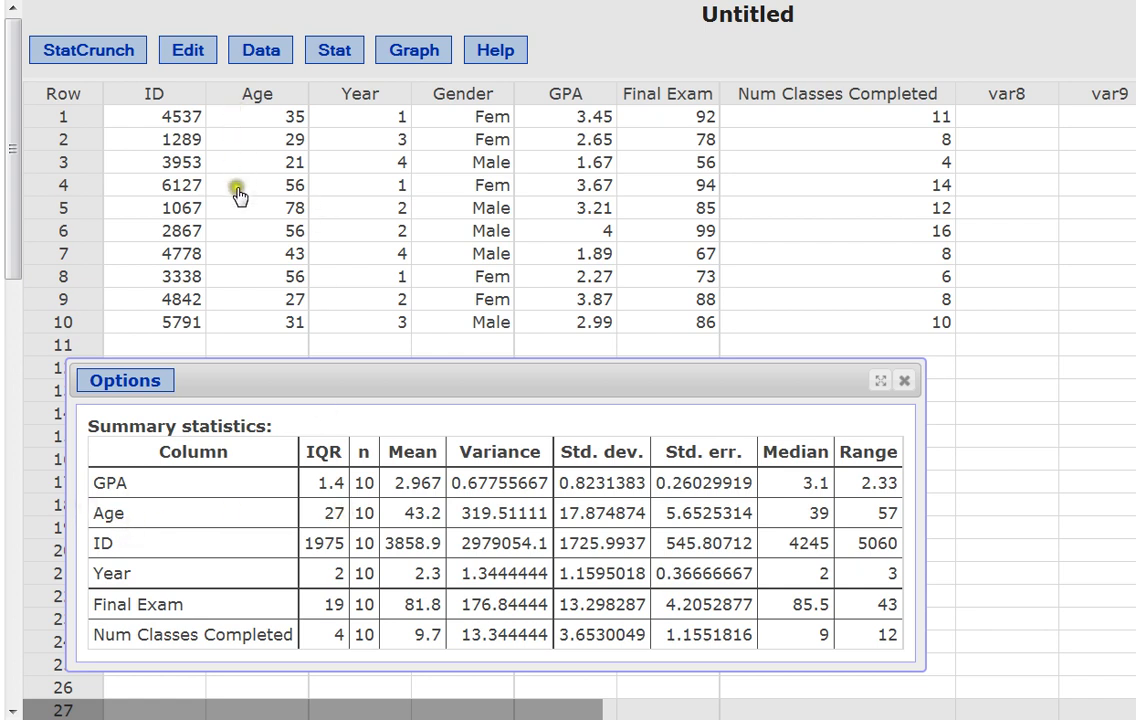
{"action": "left_click", "coordinate": [243, 325]}
{"action": "left_click", "coordinate": [131, 101]}
{"action": "left_click", "coordinate": [158, 103]}
{"action": "left_click", "coordinate": [123, 102]}
{"action": "left_click", "coordinate": [240, 88]}
{"action": "left_click", "coordinate": [478, 90]}
Move the summary statistics results window up slightly and enlarge it.
{"action": "left_click_drag", "start_coordinate": [776, 378], "coordinate": [770, 280]}
{"action": "left_click_drag", "start_coordinate": [968, 567], "coordinate": [993, 640]}
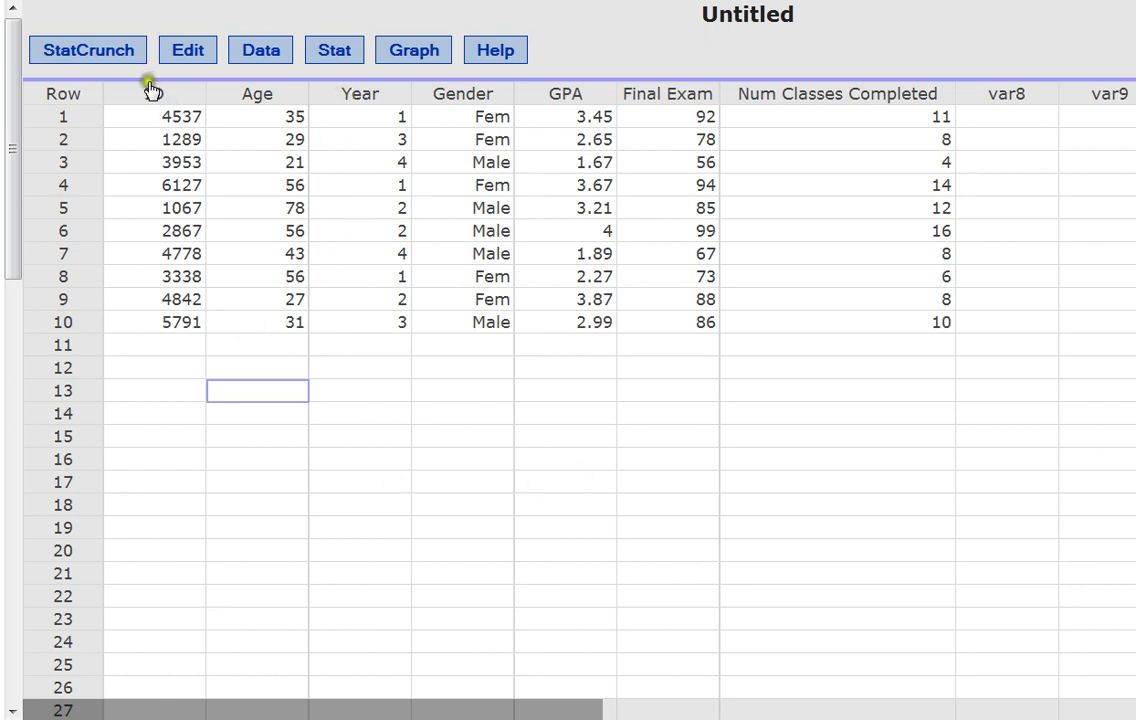
Open Stat > Summary Stats > Columns.
{"action": "left_click", "coordinate": [112, 273]}
{"action": "left_click", "coordinate": [110, 278]}
{"action": "left_click", "coordinate": [105, 297]}
{"action": "left_click", "coordinate": [513, 404]}
{"action": "left_click", "coordinate": [513, 405]}
{"action": "left_click", "coordinate": [516, 400]}
{"action": "left_click", "coordinate": [333, 52]}
{"action": "left_click", "coordinate": [333, 52]}
{"action": "left_click", "coordinate": [505, 107]}
{"action": "left_click", "coordinate": [620, 118]}
{"action": "left_click", "coordinate": [621, 118]}
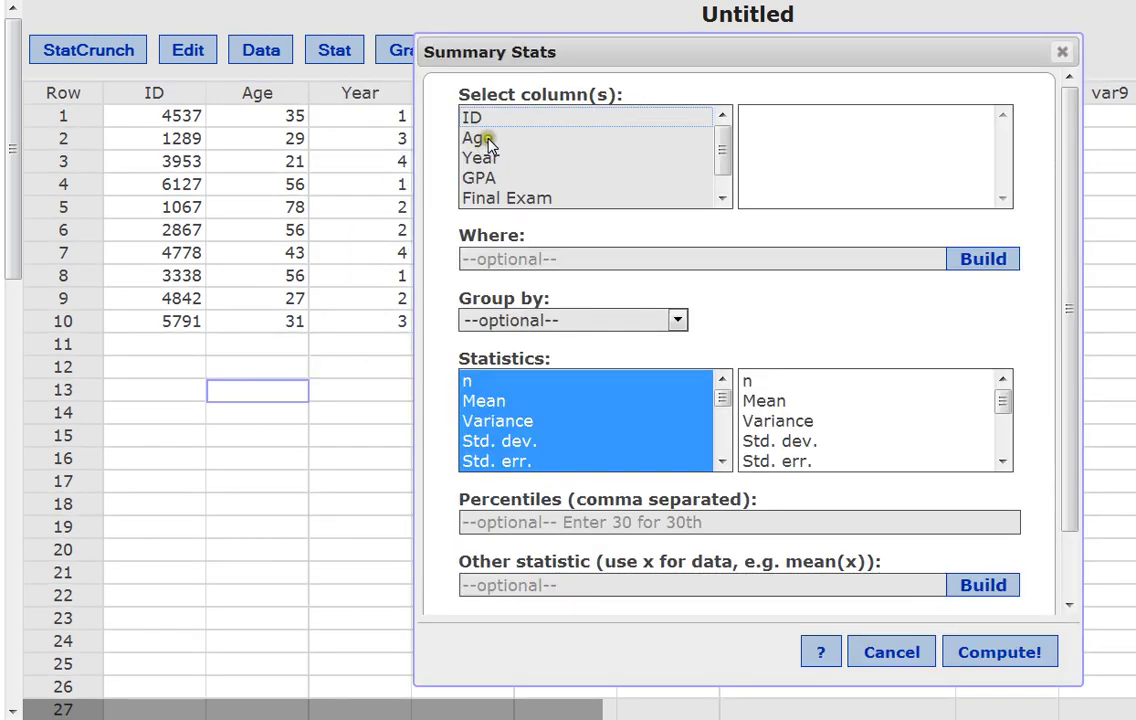
Select ID, Year, Age, GPA and Final Exam as the columns to summarize.
{"action": "left_click", "coordinate": [478, 118]}
{"action": "left_click", "coordinate": [484, 158], "text": "ctrl"}
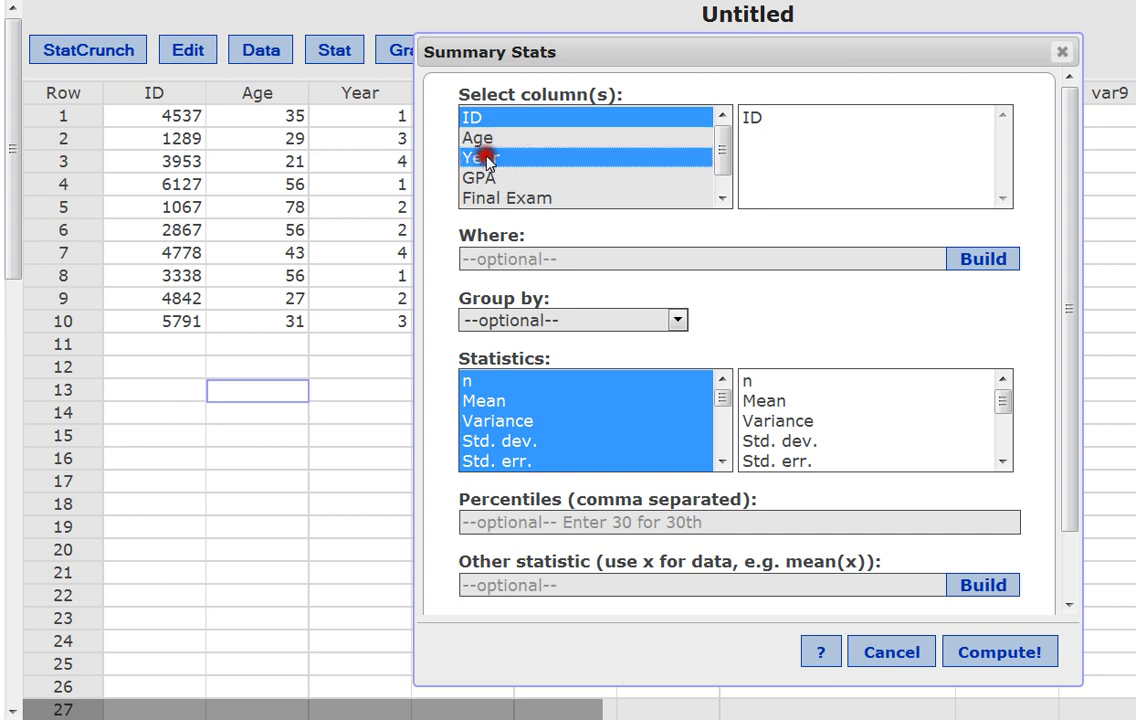
{"action": "left_click", "coordinate": [479, 140], "text": "ctrl"}
{"action": "left_click", "coordinate": [486, 178], "text": "ctrl"}
{"action": "left_click", "coordinate": [492, 198], "text": "ctrl"}
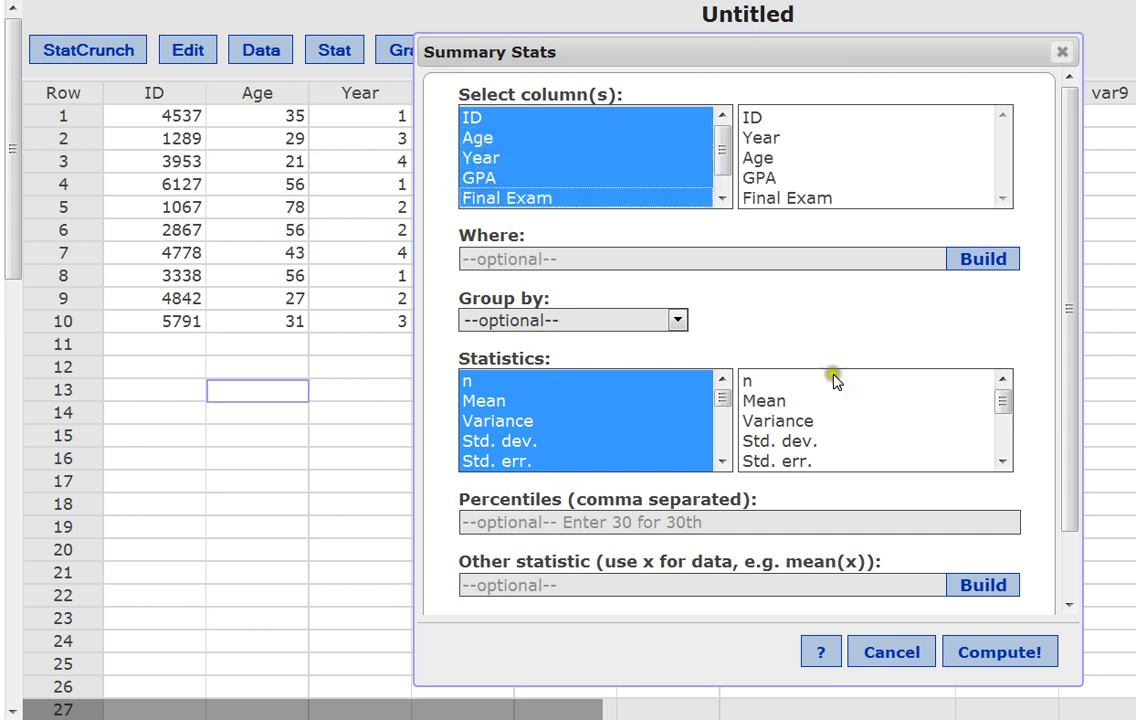
{"action": "mouse_move", "coordinate": [1001, 398]}
{"action": "left_mouse_down"}
{"action": "mouse_move", "coordinate": [1012, 465]}
{"action": "mouse_move", "coordinate": [1009, 380]}
{"action": "left_mouse_up"}
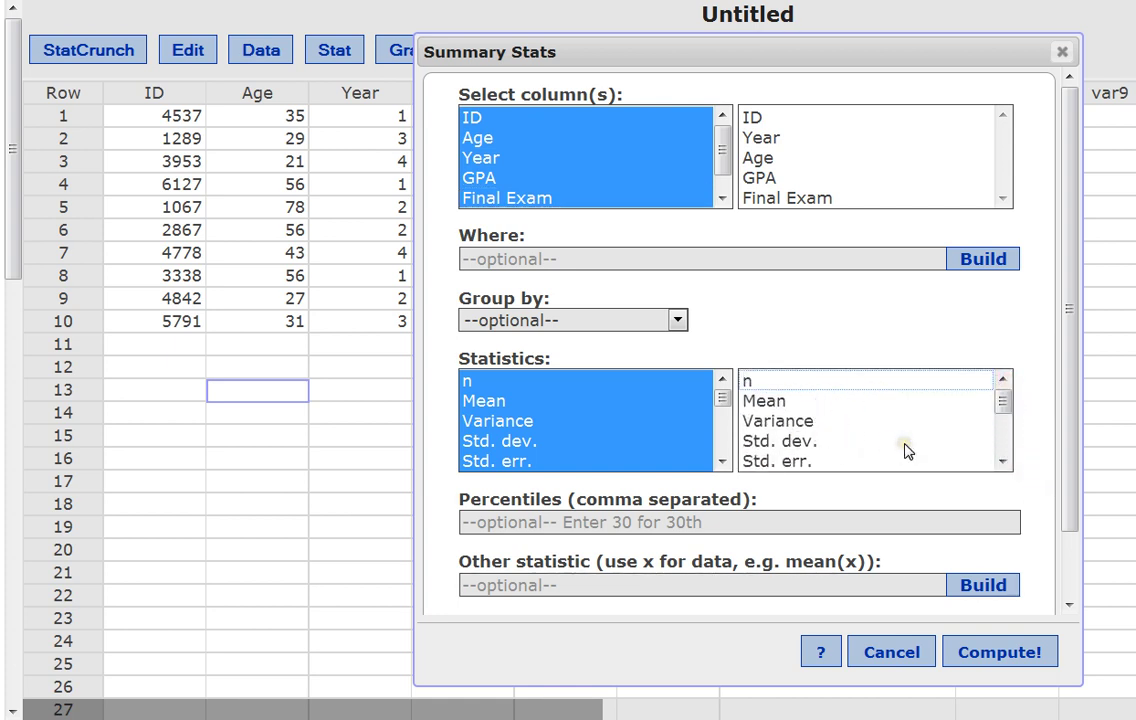
Compute the ID, Year, Age, GPA and Final Exam statistics and move the table upper left.
{"action": "left_click", "coordinate": [1000, 658]}
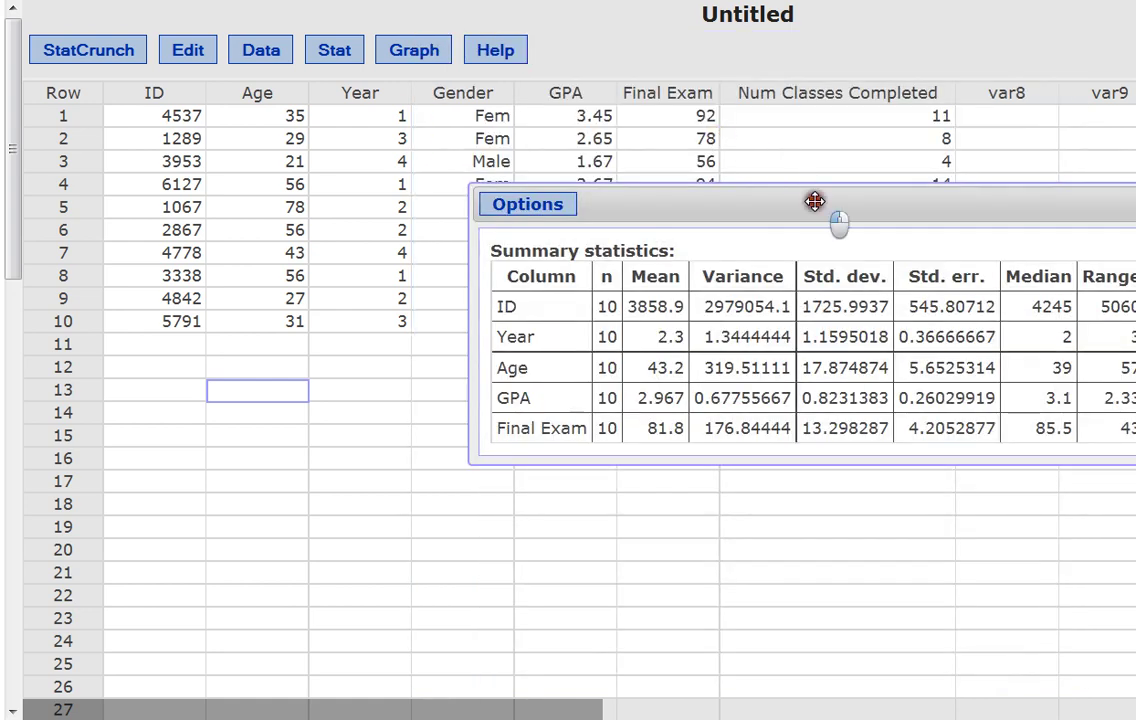
{"action": "left_click_drag", "start_coordinate": [811, 198], "coordinate": [355, 155]}
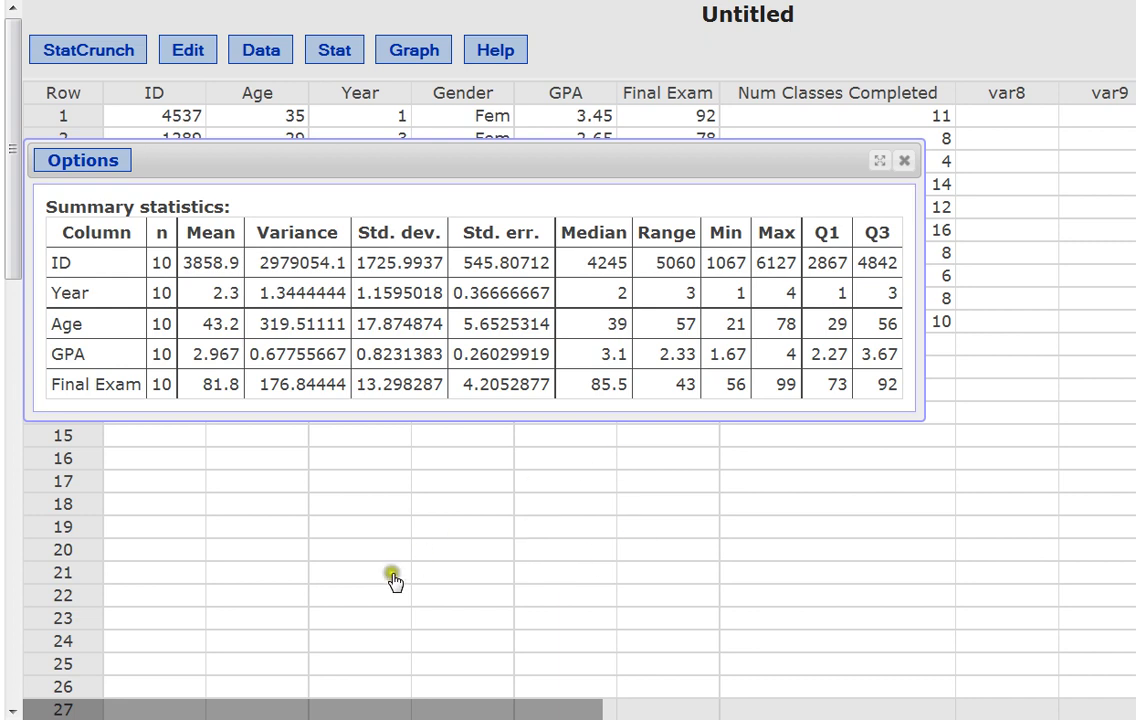
{"action": "mouse_move", "coordinate": [252, 719]}
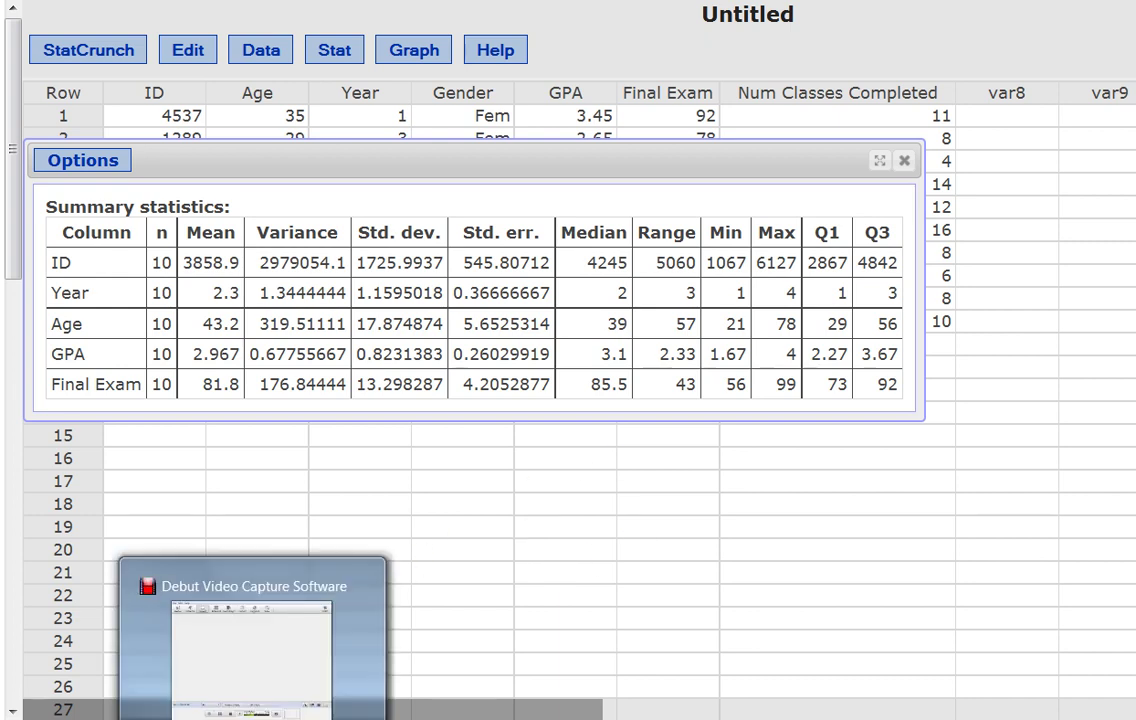